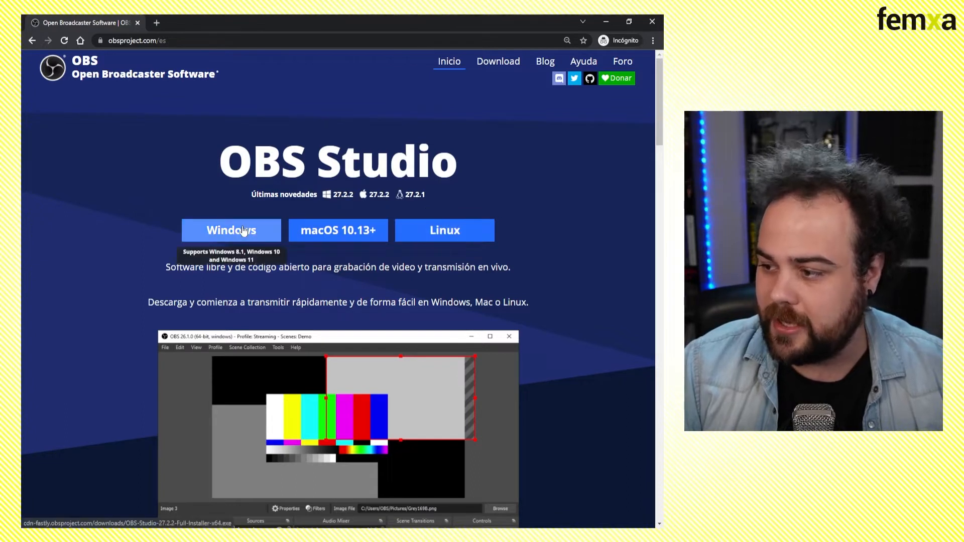
Step: Download the Windows installer of OBS Studio and save OBS-Studio-27.2.2-Full-Installer-x64.exe to the DATA 02 (F:) drive
click(243, 230)
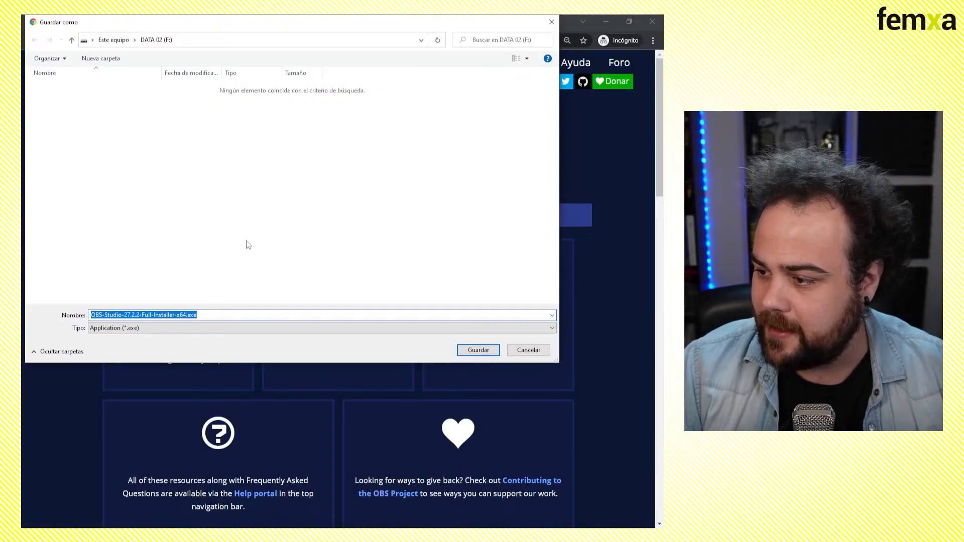
click(469, 355)
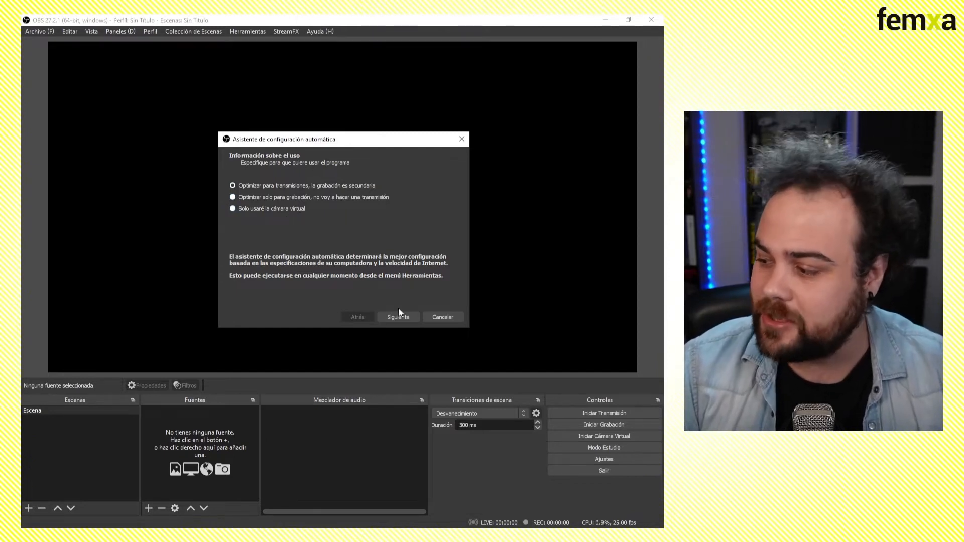
Step: Switch to OBS Studio and cancel the automatic configuration wizard
click(437, 318)
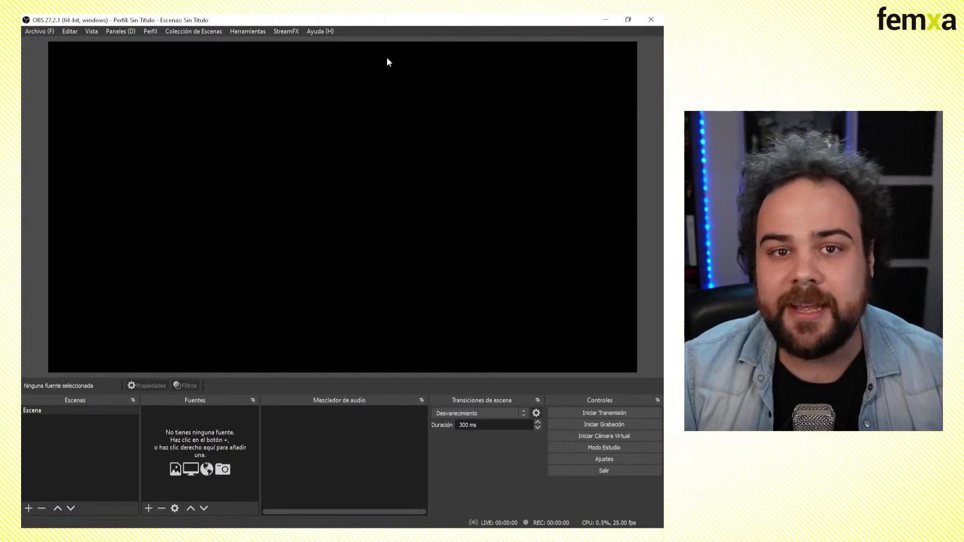
click(39, 31)
mouse_move(62, 31)
mouse_move(172, 31)
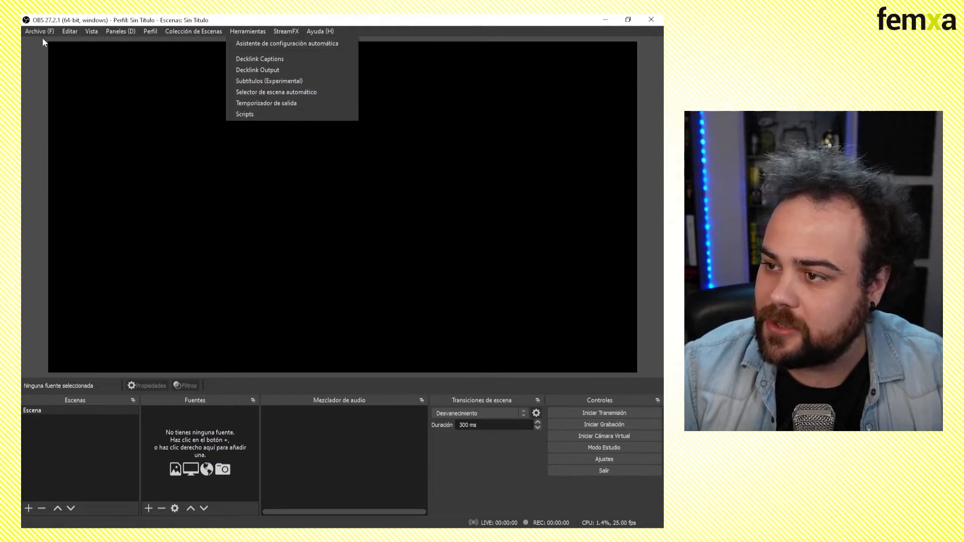
click(50, 166)
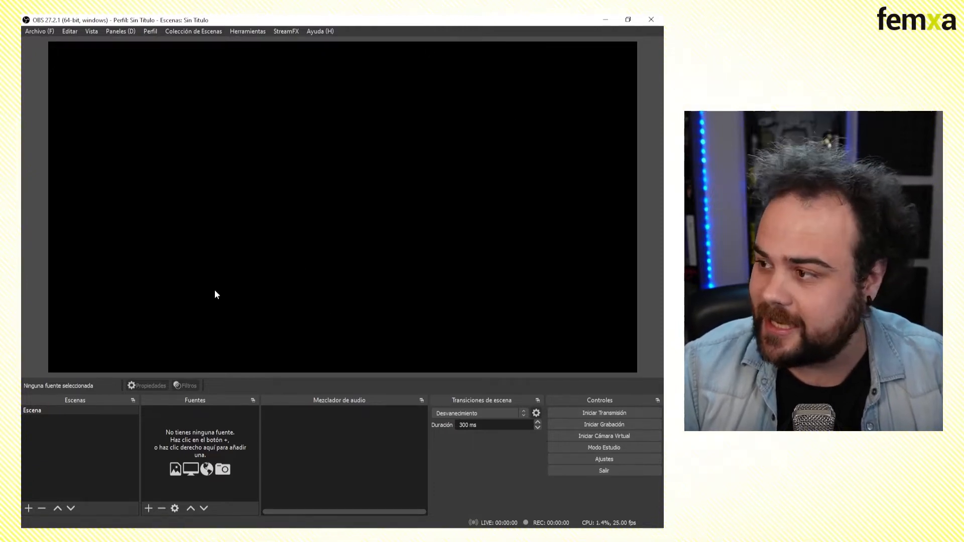
click(56, 413)
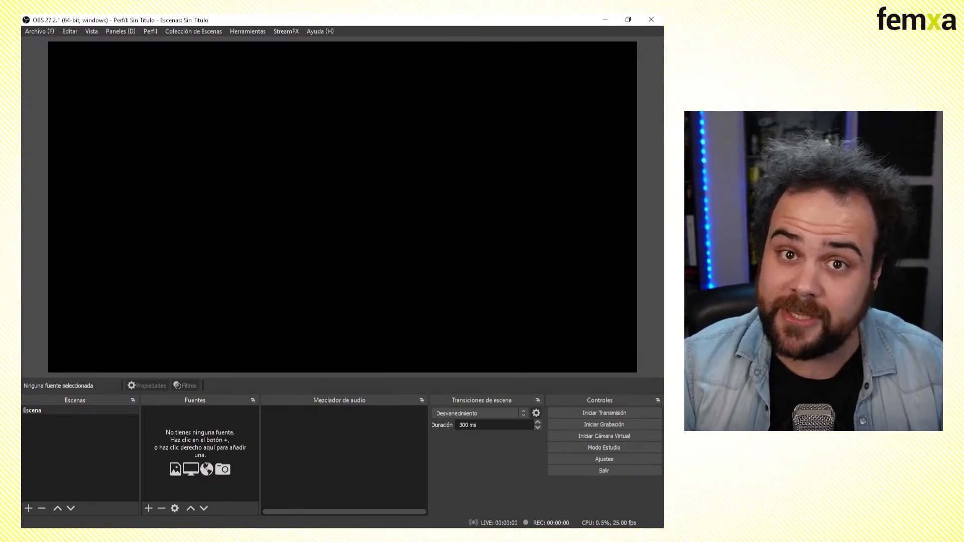
Step: Open the output settings and set the recording quality to "Alta calidad, tamaño de archivo medio"
click(54, 32)
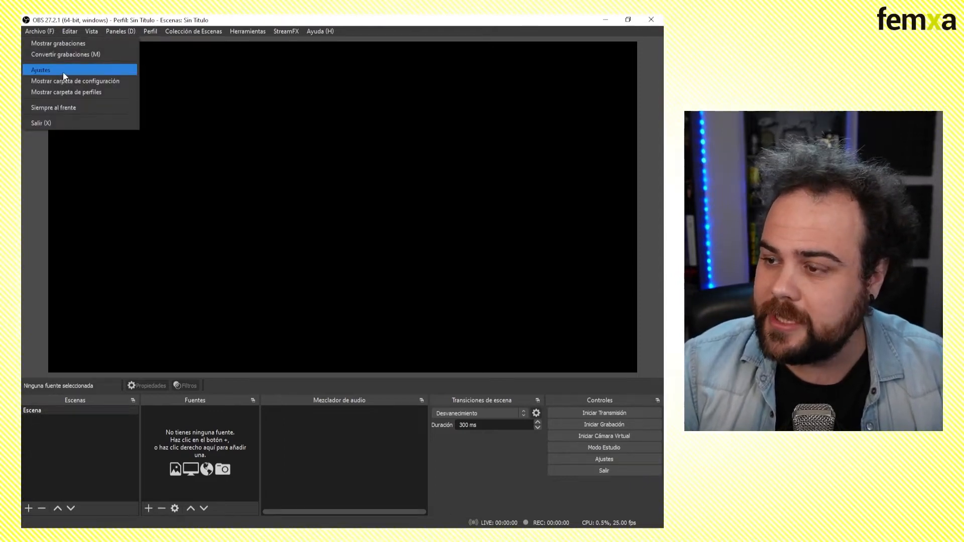
click(577, 483)
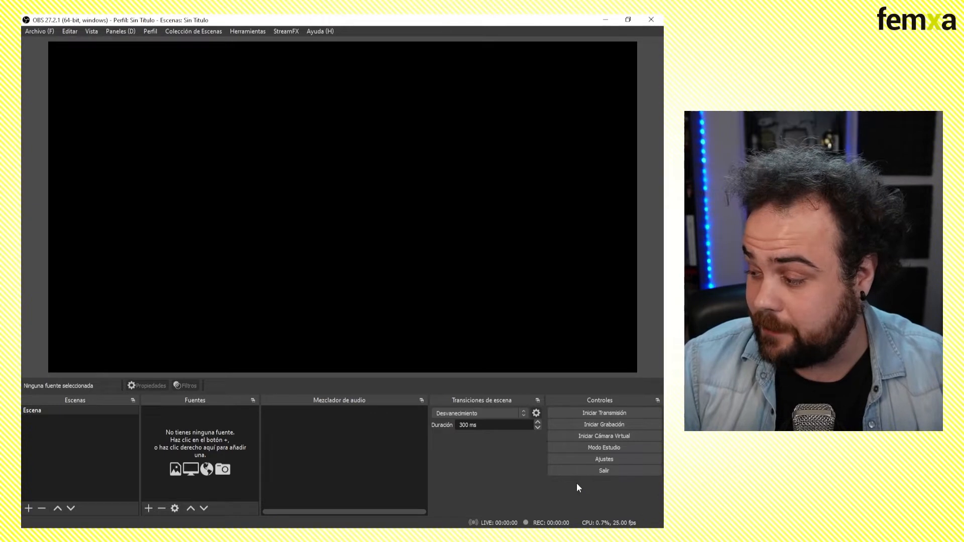
click(606, 459)
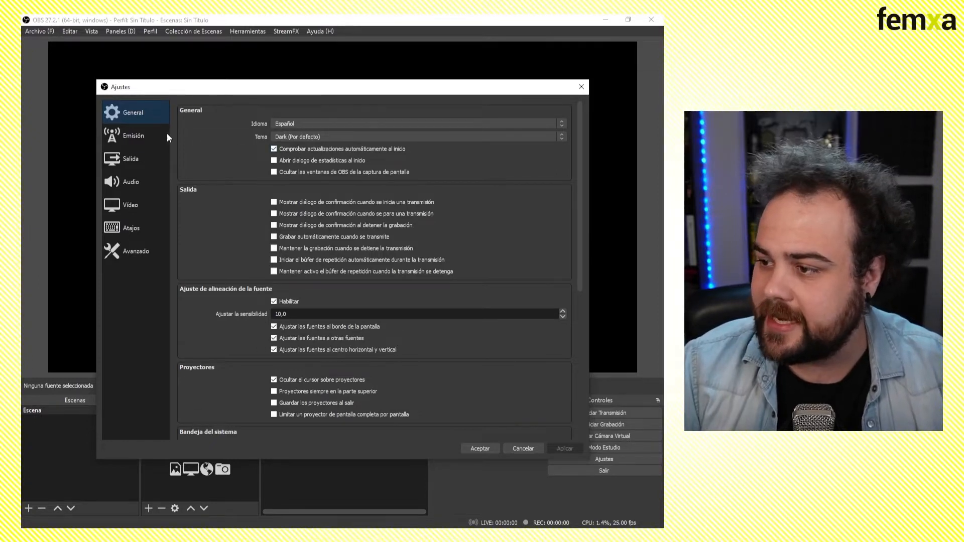
click(141, 158)
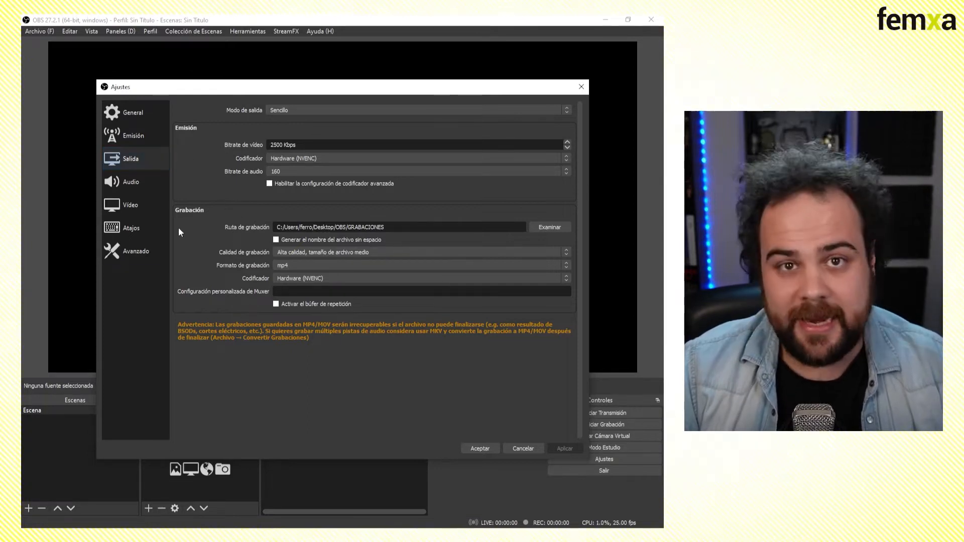
drag(397, 224, 271, 215)
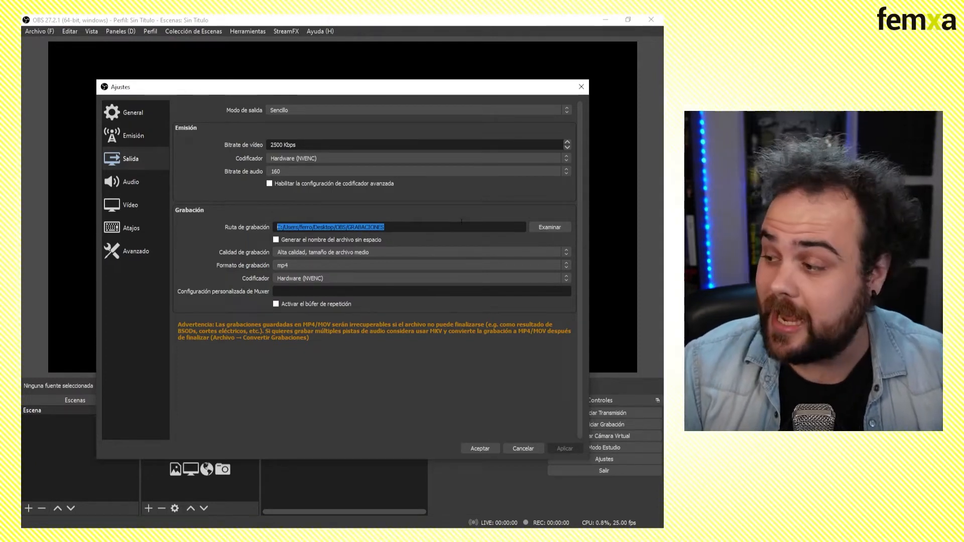
click(241, 260)
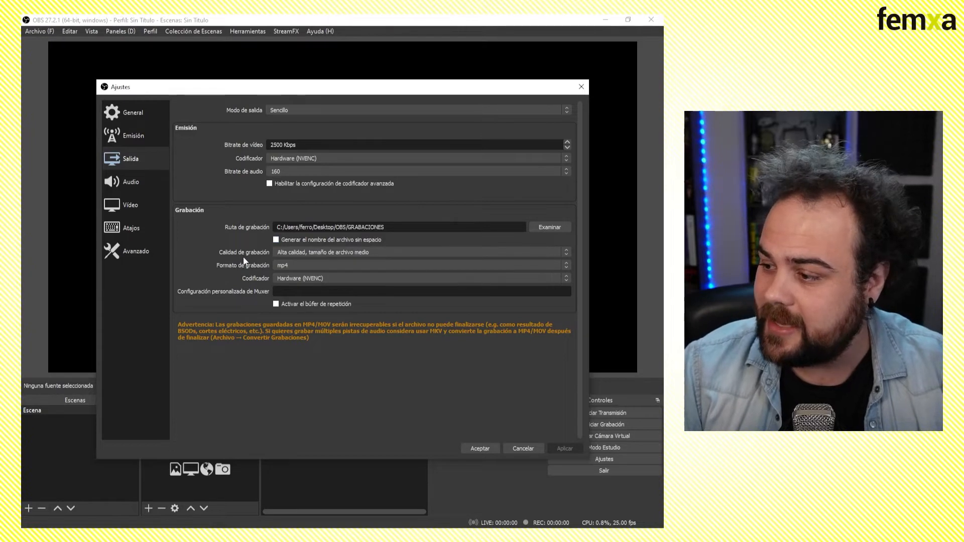
click(282, 252)
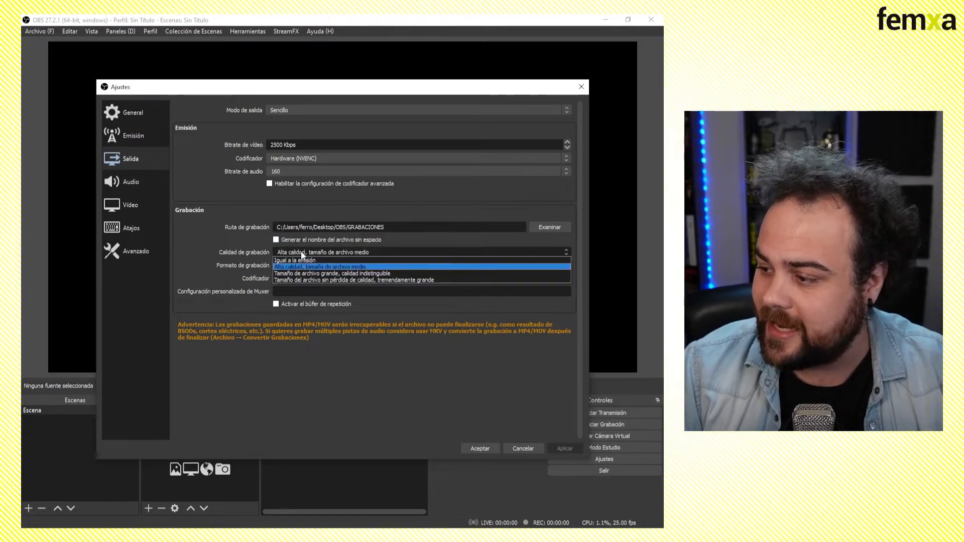
click(325, 269)
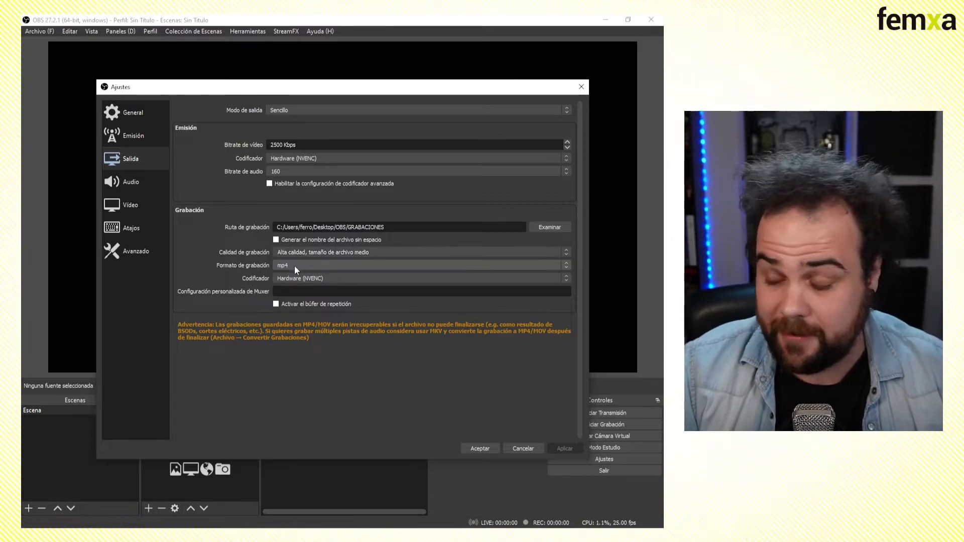
Step: Set the recording format to mp4 and keep Hardware (NVENC) as the recording encoder
click(294, 265)
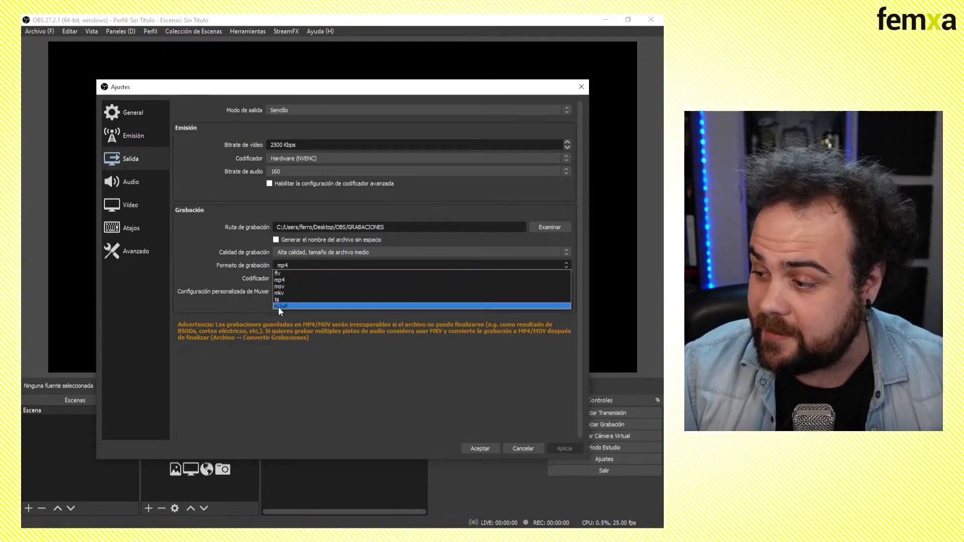
click(285, 280)
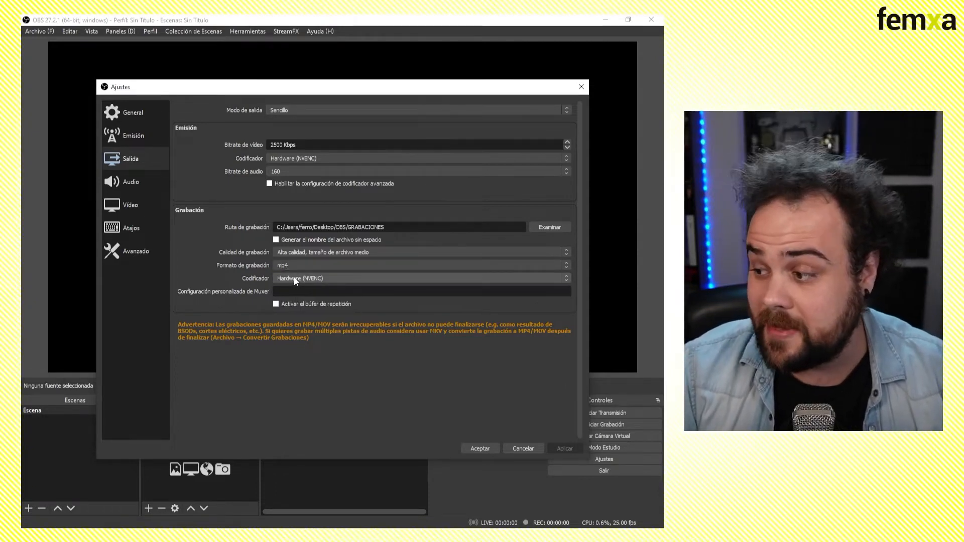
click(306, 279)
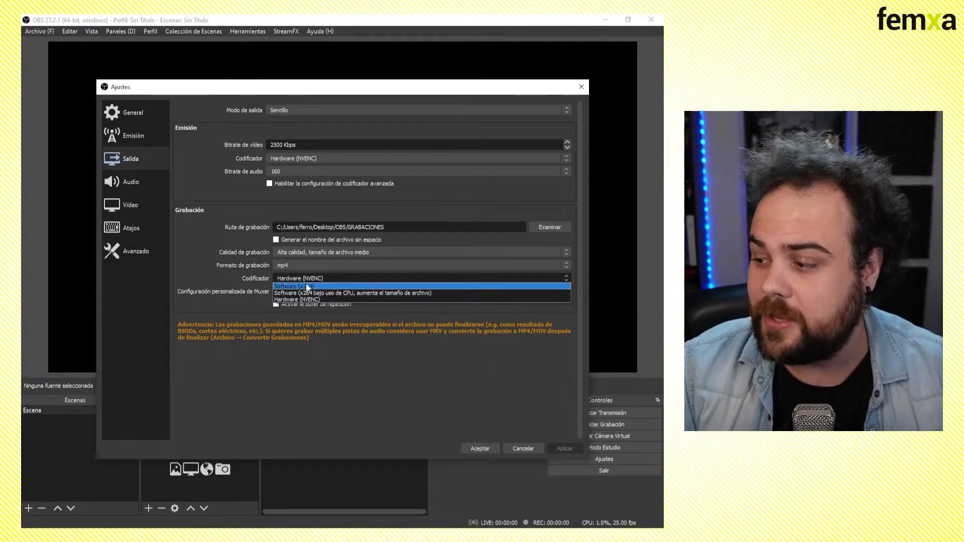
click(320, 279)
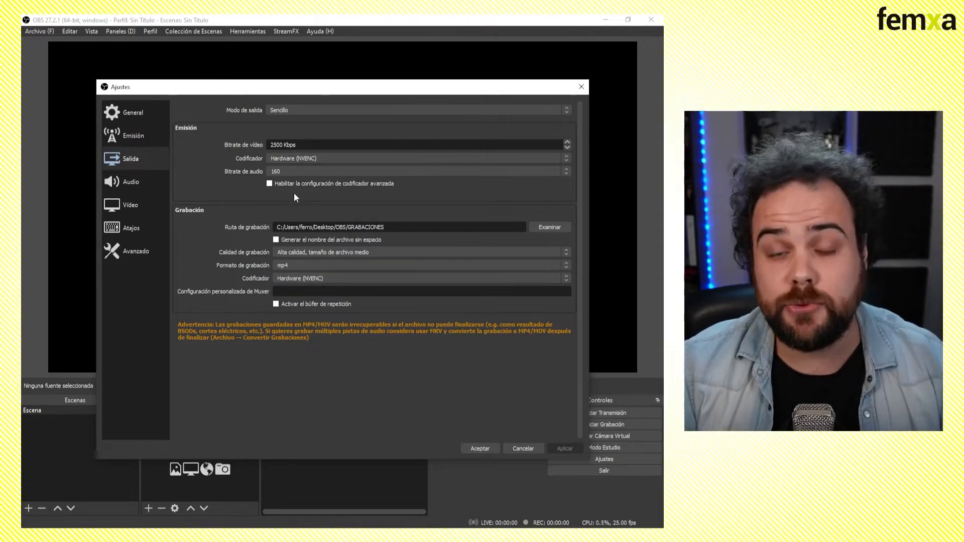
Step: Look at the recording options of the Avanzado output mode and return the output mode to Sencillo
click(301, 110)
click(291, 124)
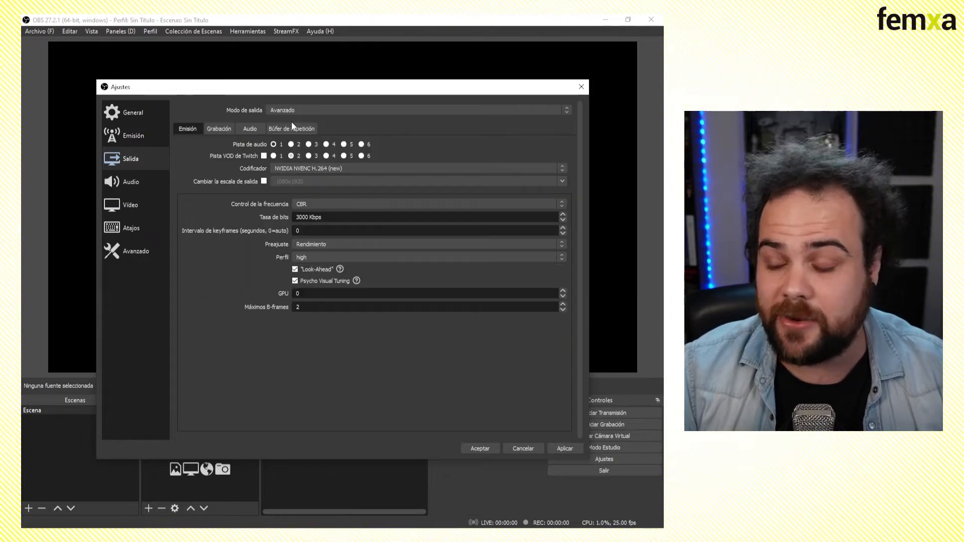
click(227, 130)
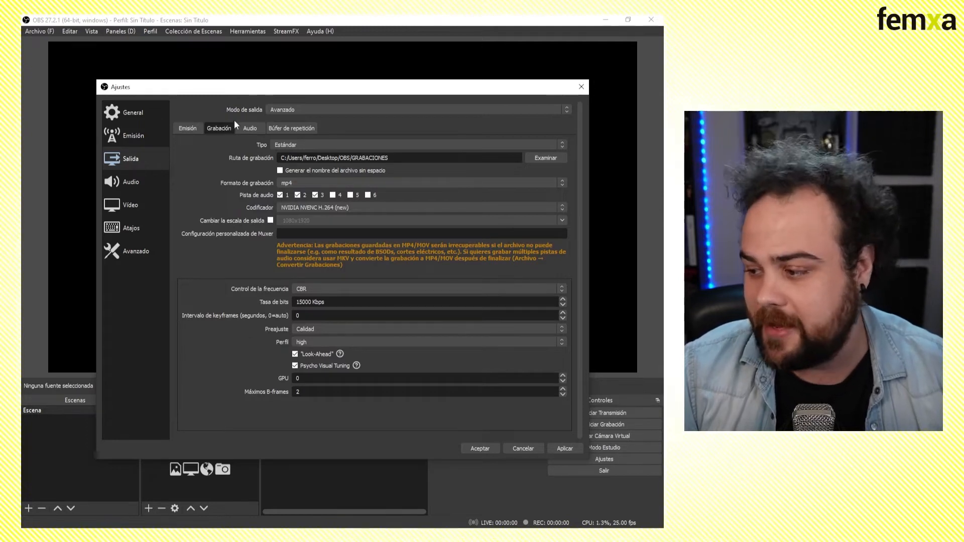
click(286, 107)
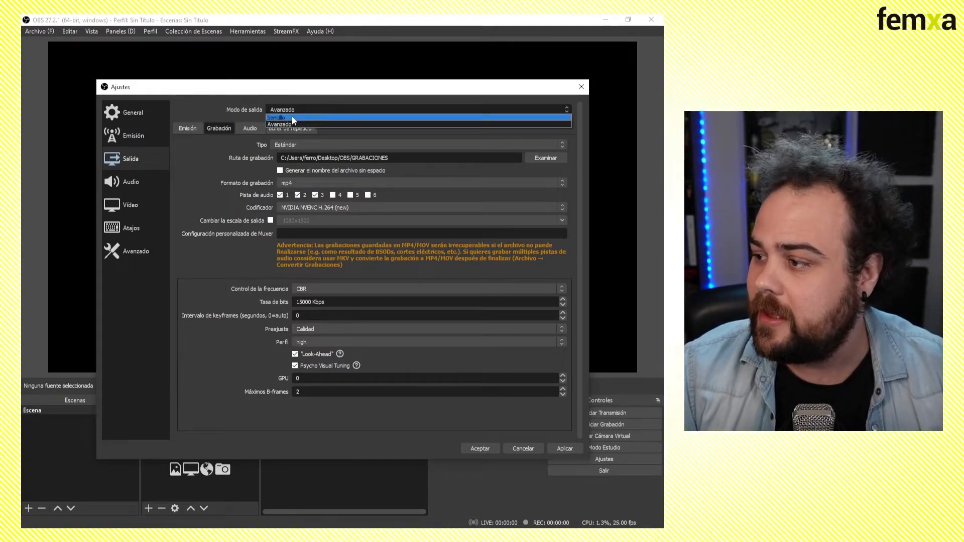
click(292, 113)
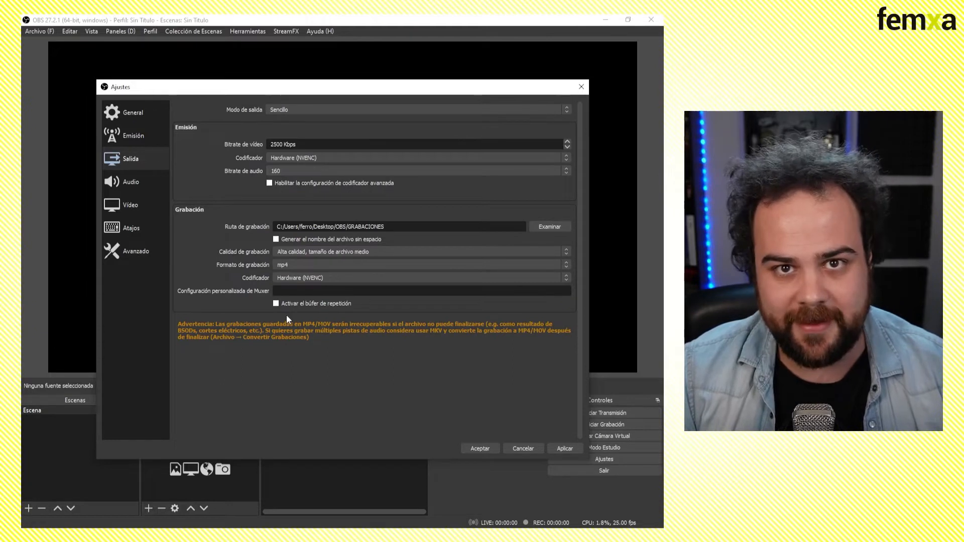
Step: Set the audio sample rate to 44.1 kHz in the audio settings
click(137, 183)
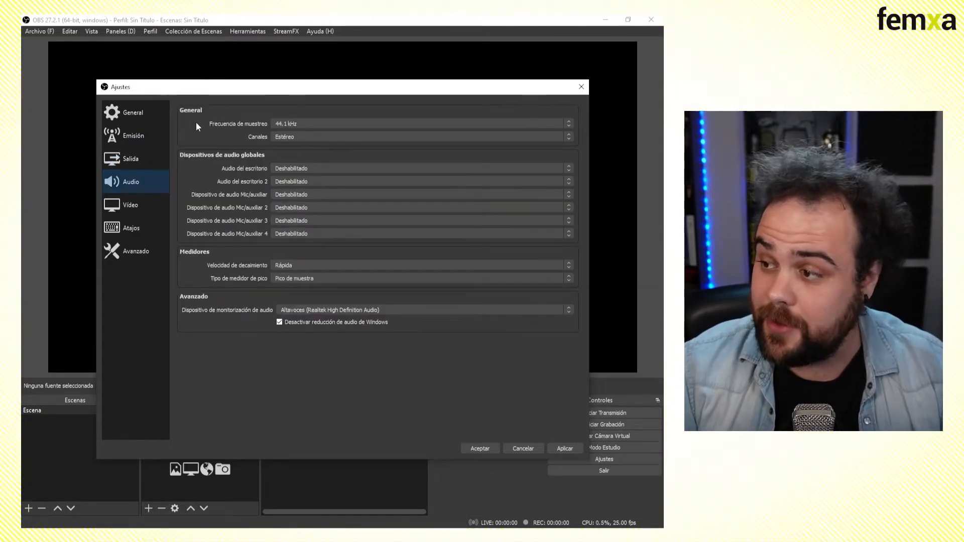
click(303, 123)
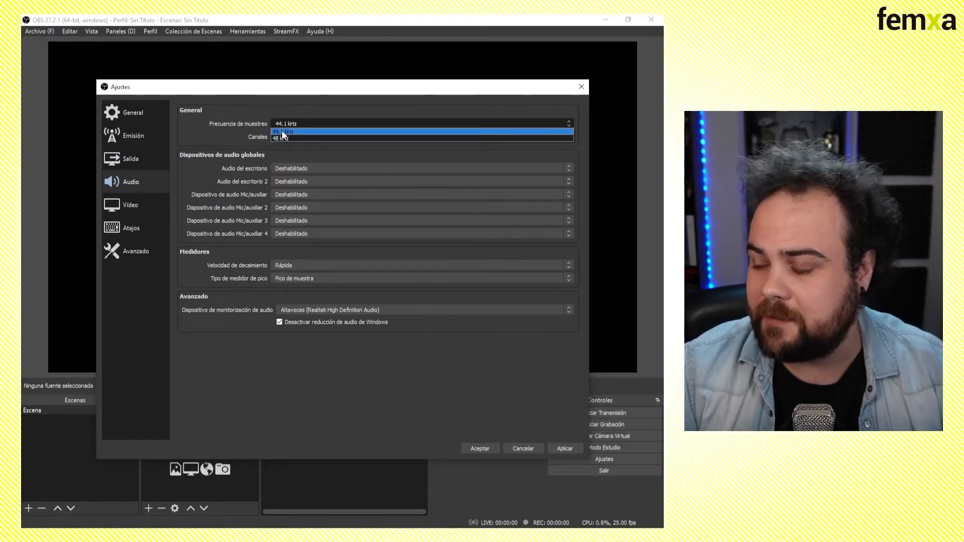
click(283, 132)
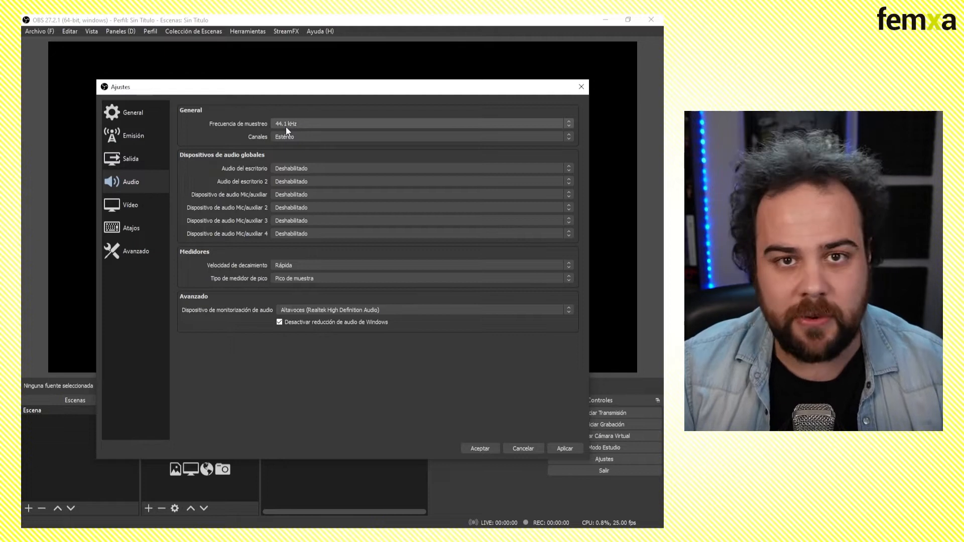
Step: Set the first desktop audio device to "Por defecto" and the first mic/auxiliary device to "Línea (3- USB AUDIO CODEC)"
click(285, 169)
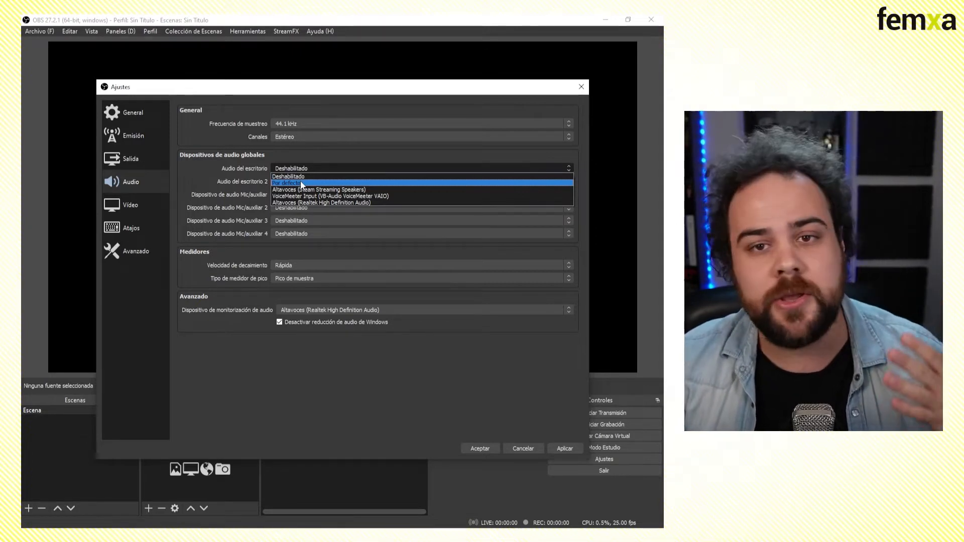
click(301, 182)
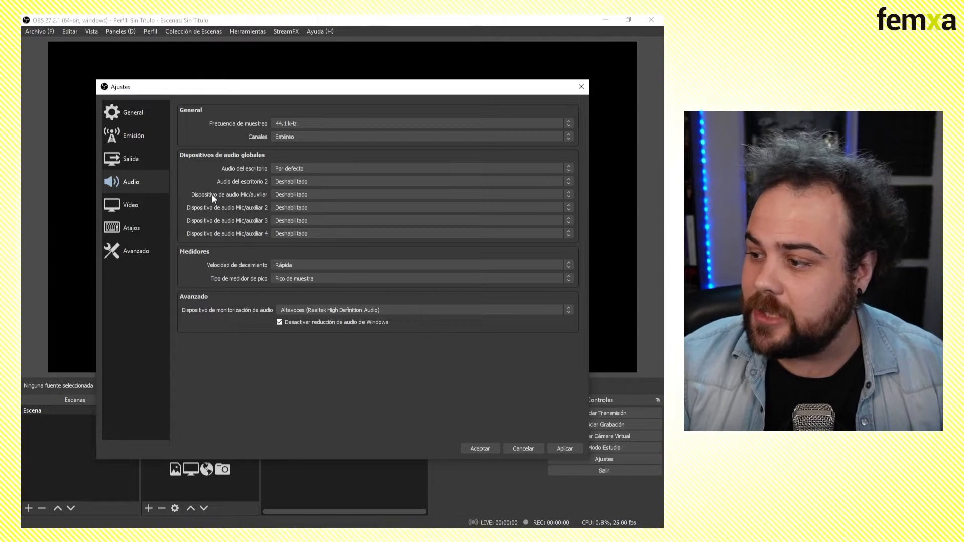
click(278, 194)
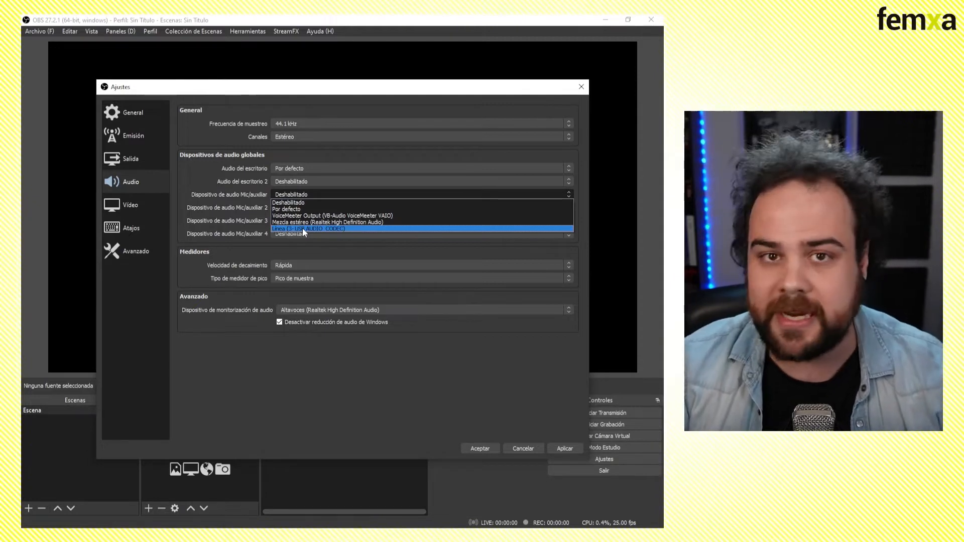
click(302, 228)
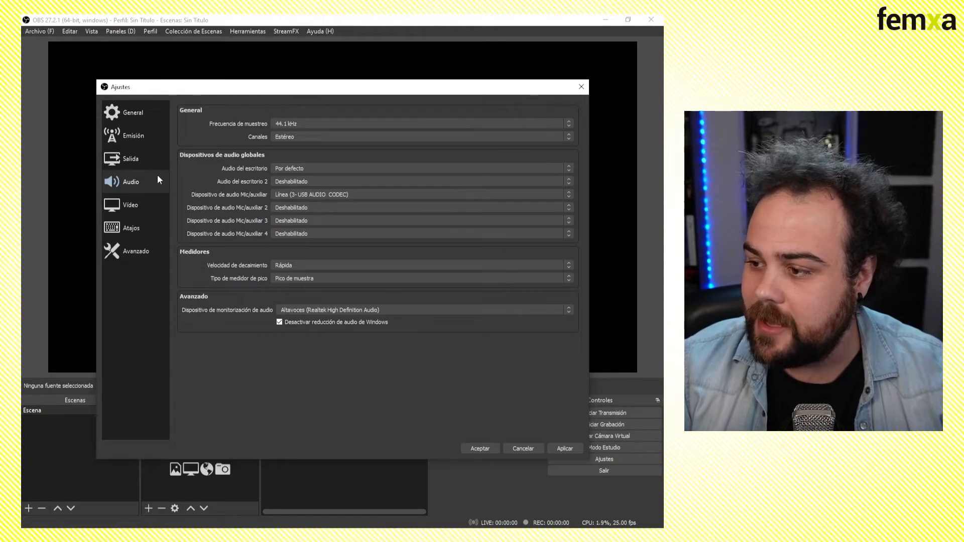
Step: Set both the base canvas resolution and the scaled output resolution to 1920x1080 in the video settings
click(146, 203)
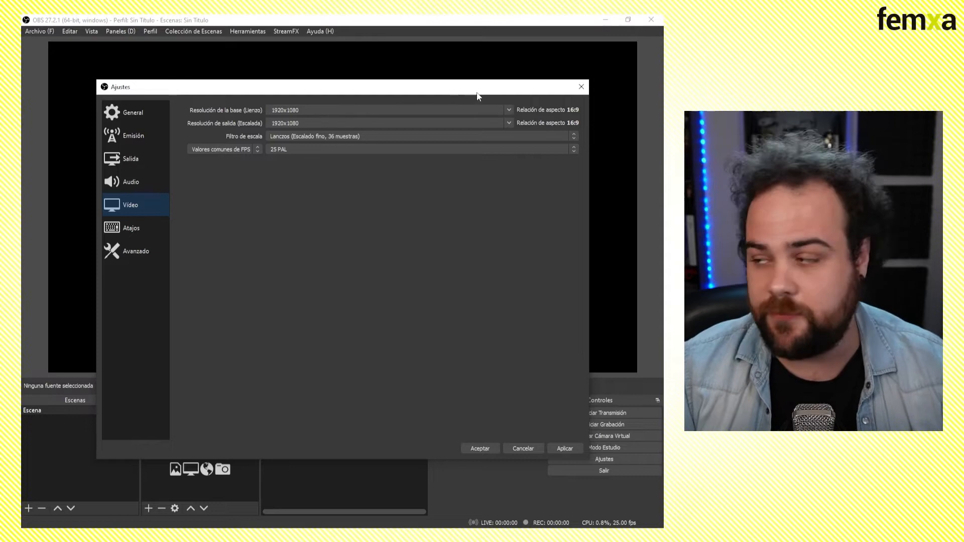
click(511, 110)
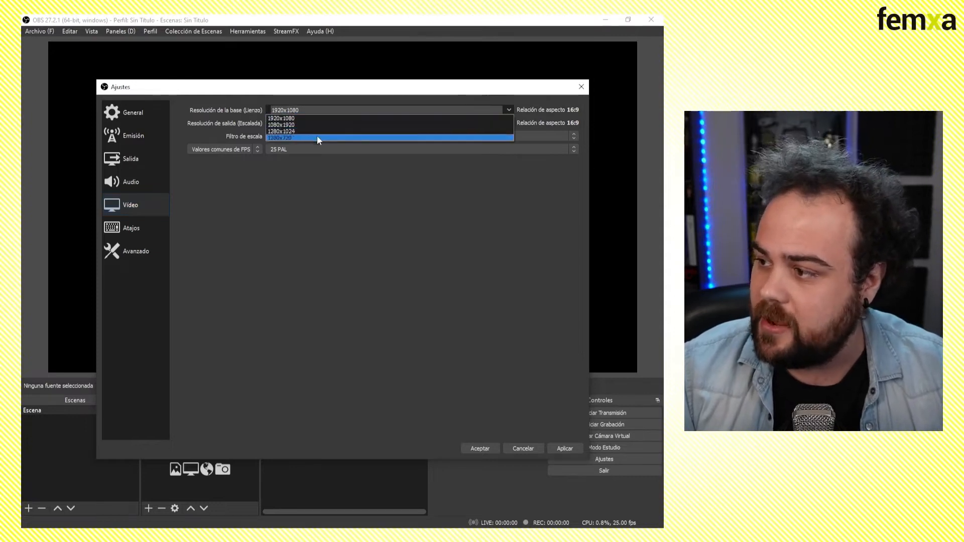
click(290, 119)
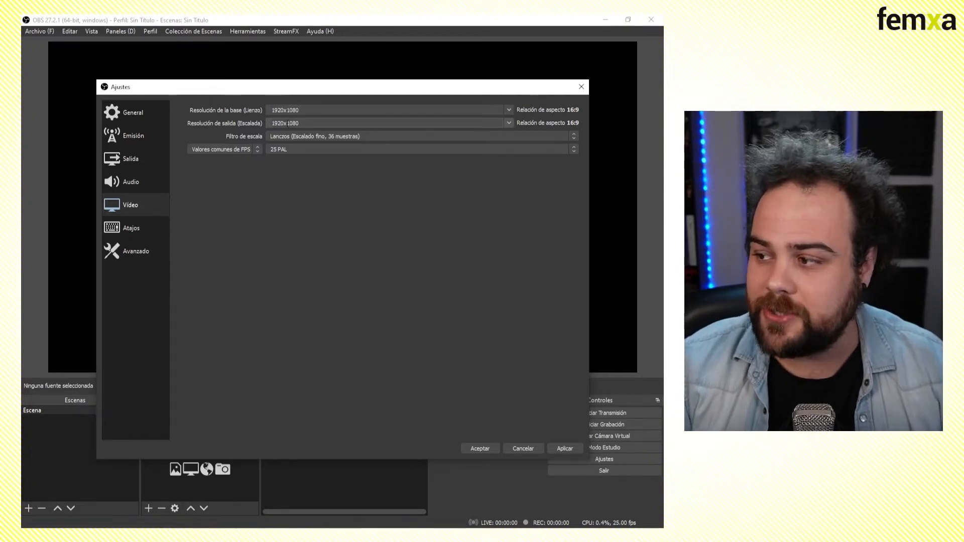
click(511, 123)
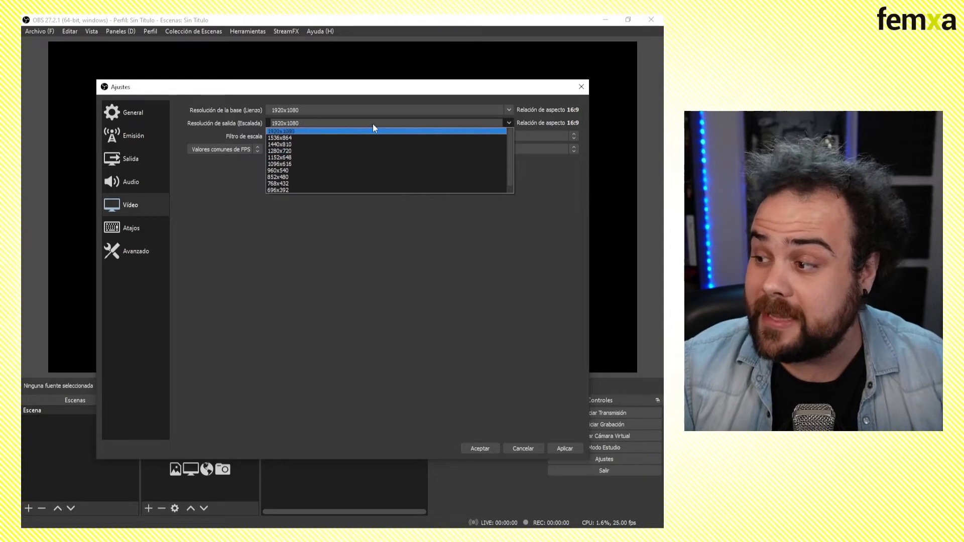
click(328, 131)
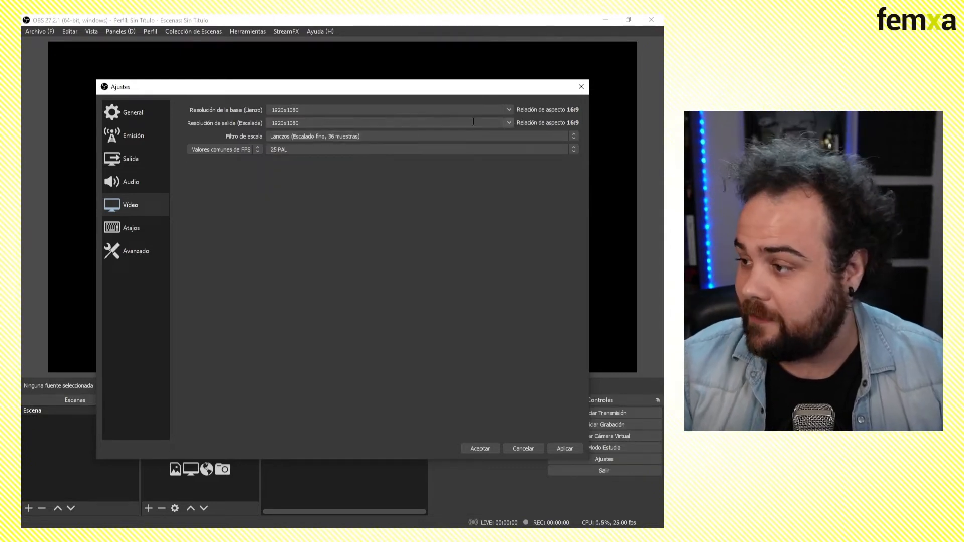
Step: Set the scale filter to Lanczos (Escalado fino, 36 muestras) and the common FPS value to 25 PAL
click(576, 137)
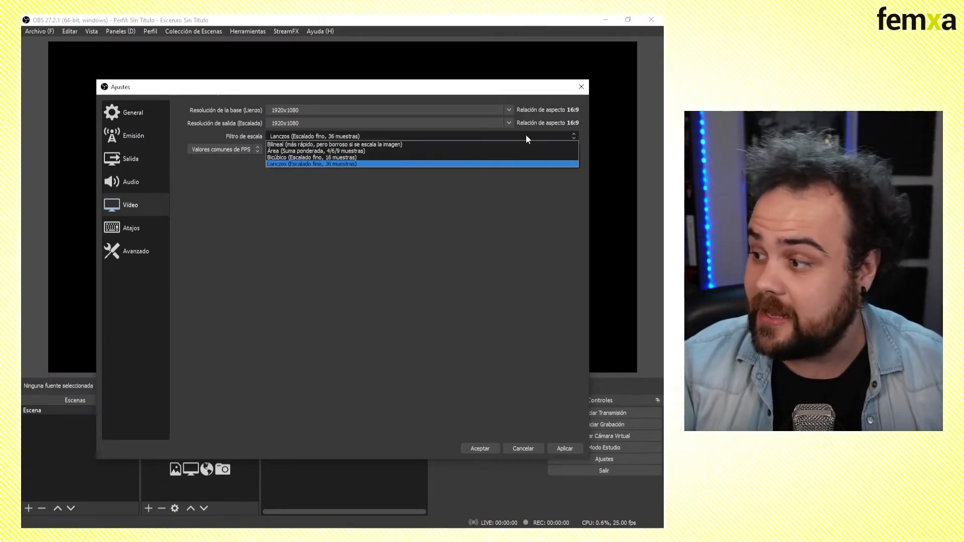
click(302, 164)
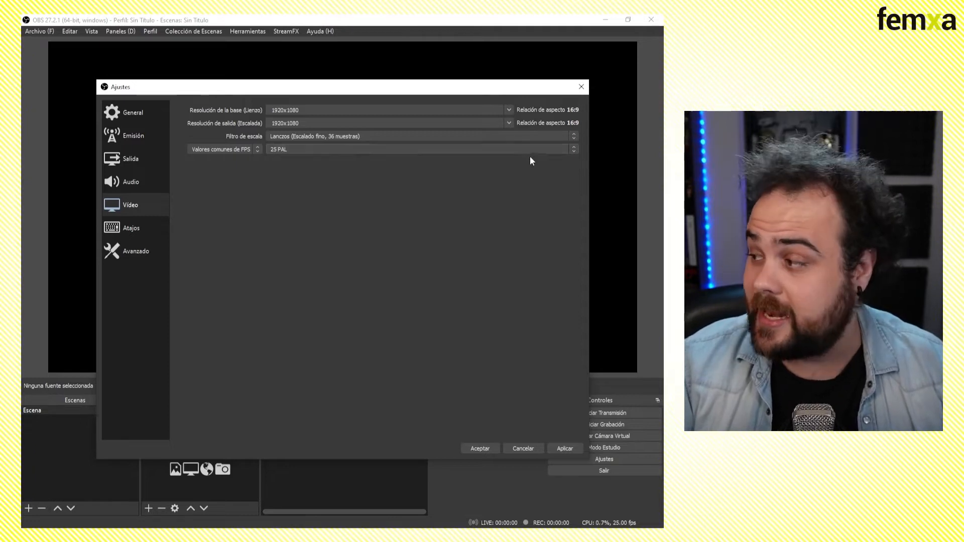
click(574, 150)
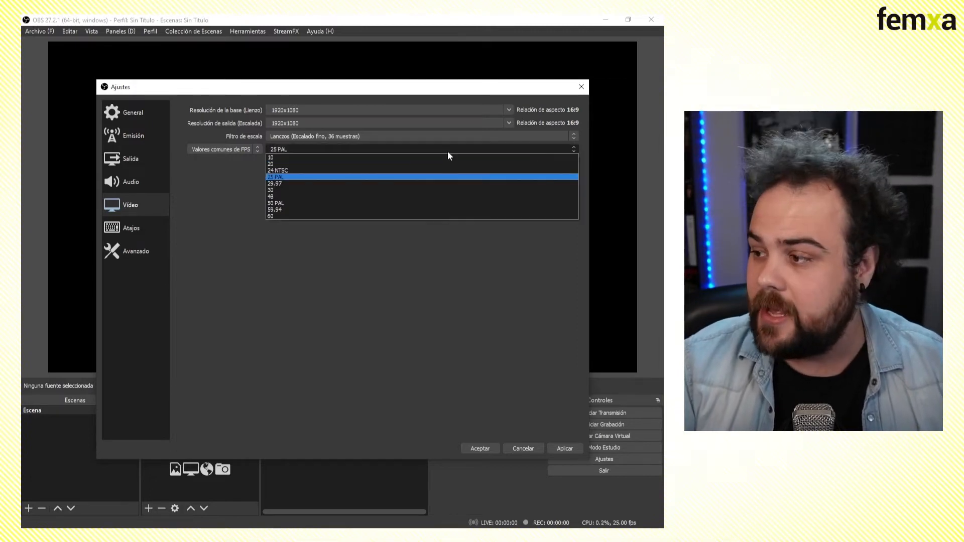
click(285, 177)
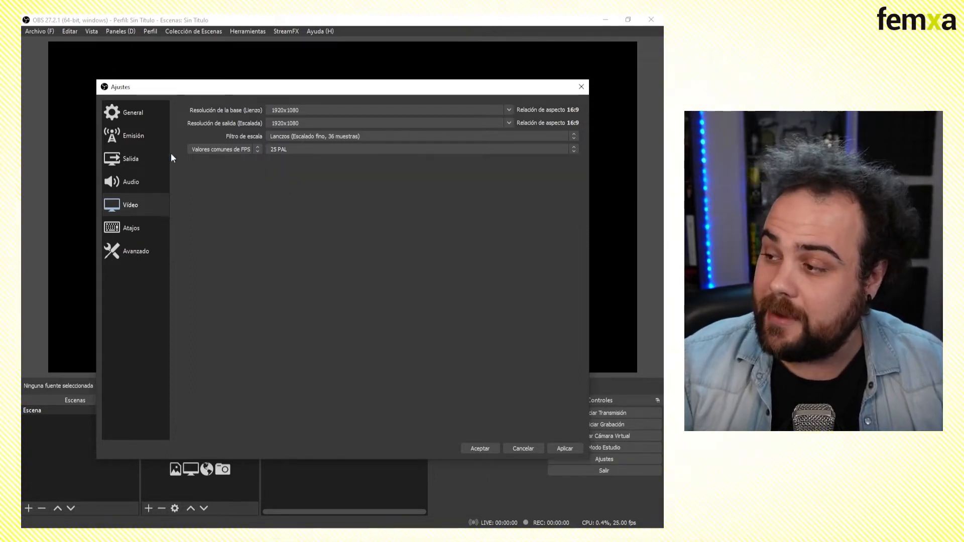
Step: Review the output, audio and video settings once more and accept the configuration
click(136, 159)
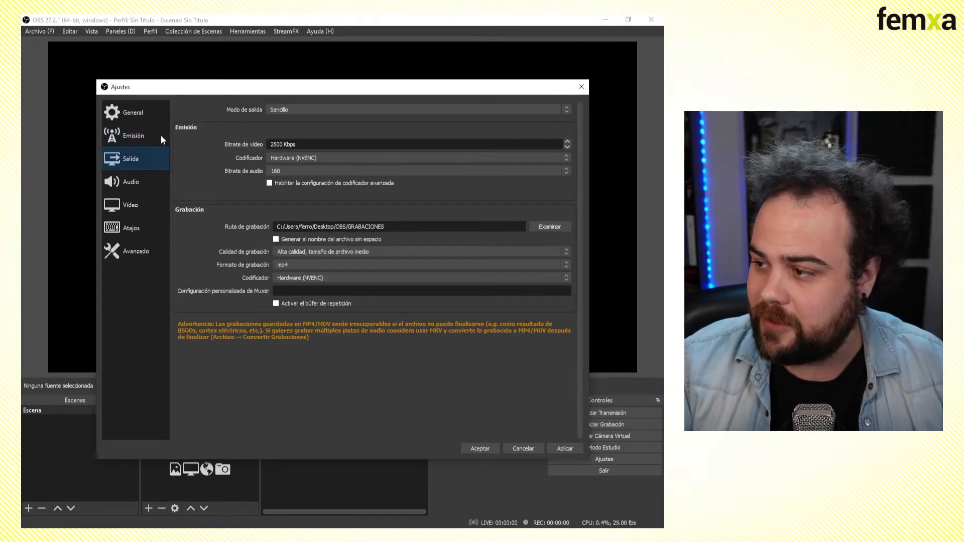
click(146, 181)
click(135, 206)
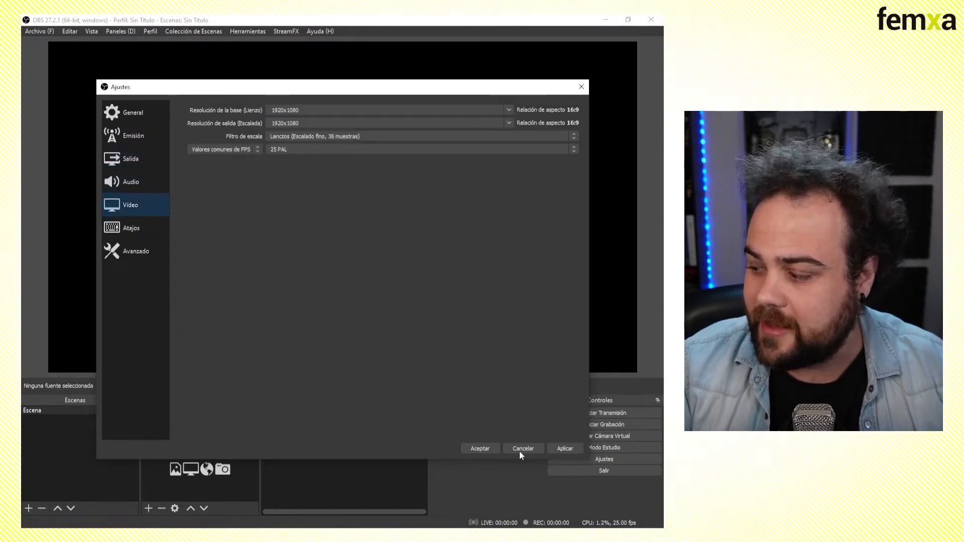
click(481, 447)
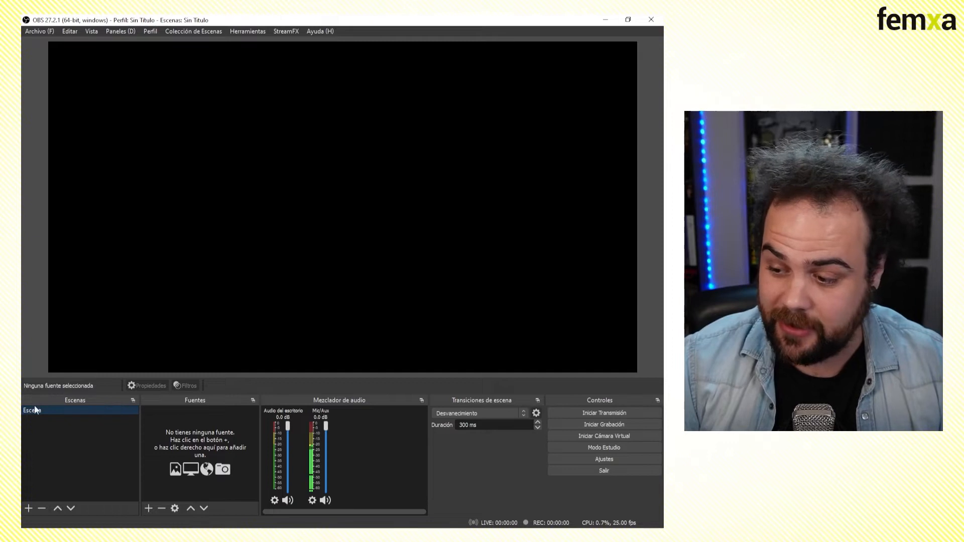
Step: Add a second scene named "Escena 2", switch between both scenes and leave "Escena" active
click(28, 509)
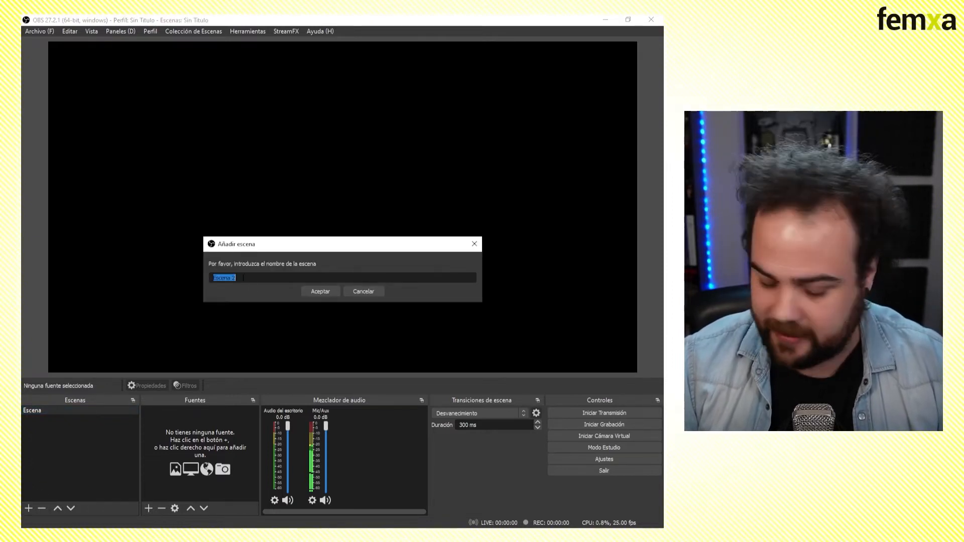
click(320, 293)
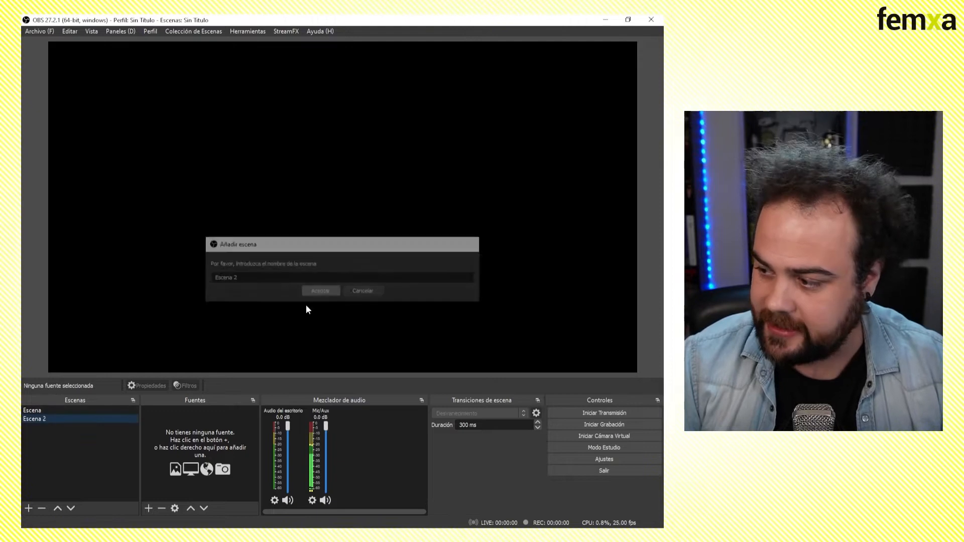
click(63, 411)
click(64, 418)
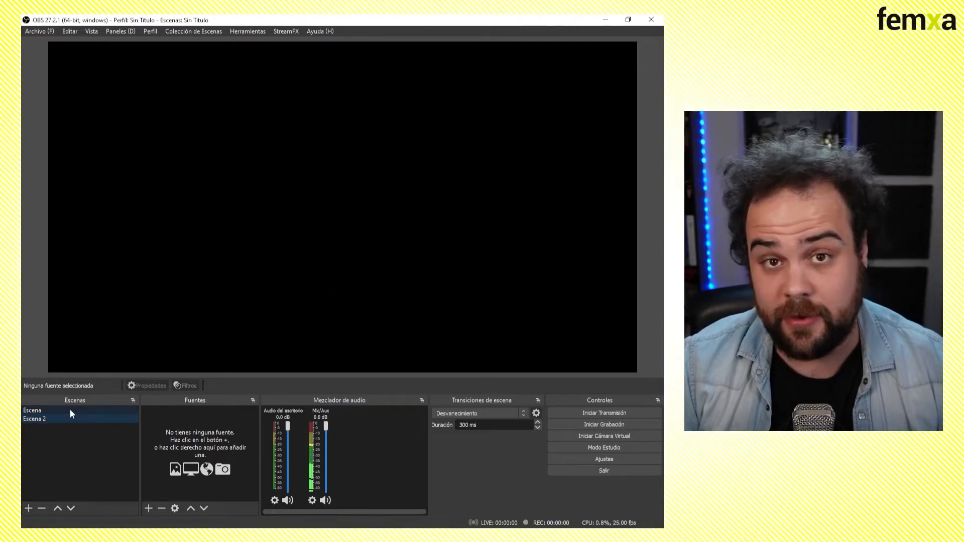
click(66, 411)
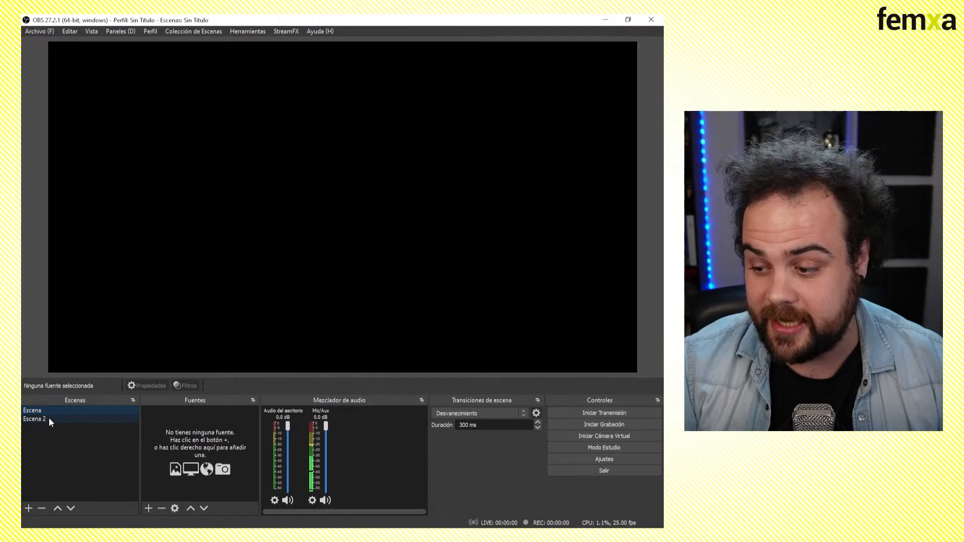
click(48, 418)
click(48, 412)
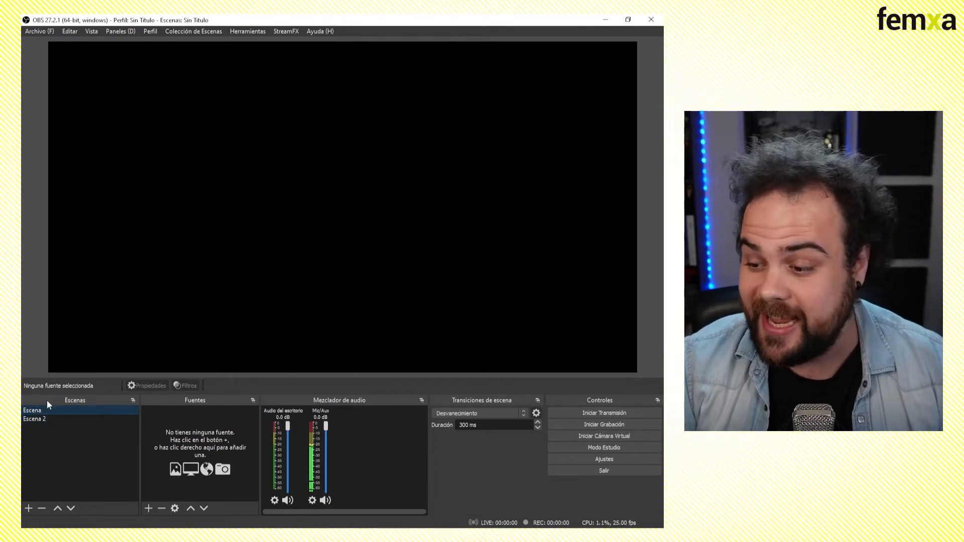
click(171, 444)
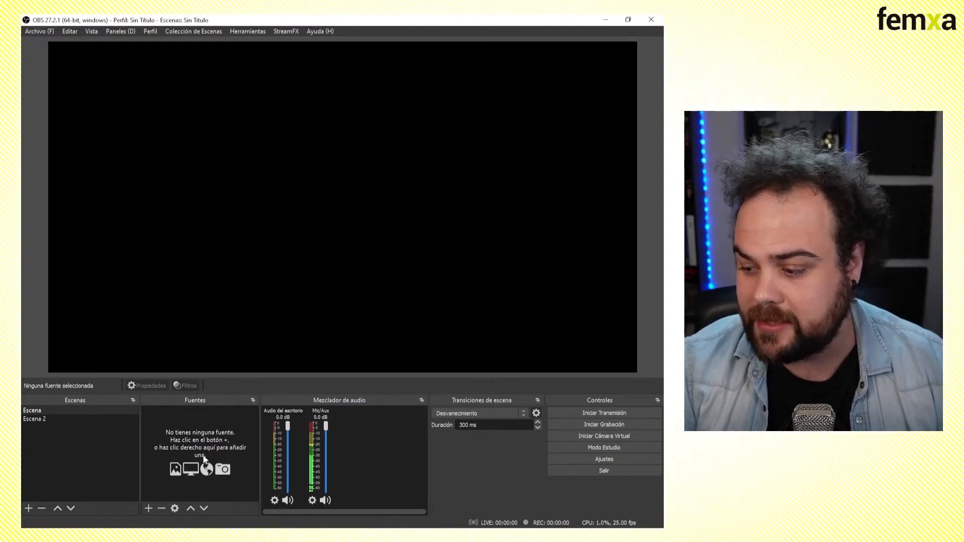
Step: Add a new video capture device source named "WEBCAM" to the scene "Escena"
click(149, 508)
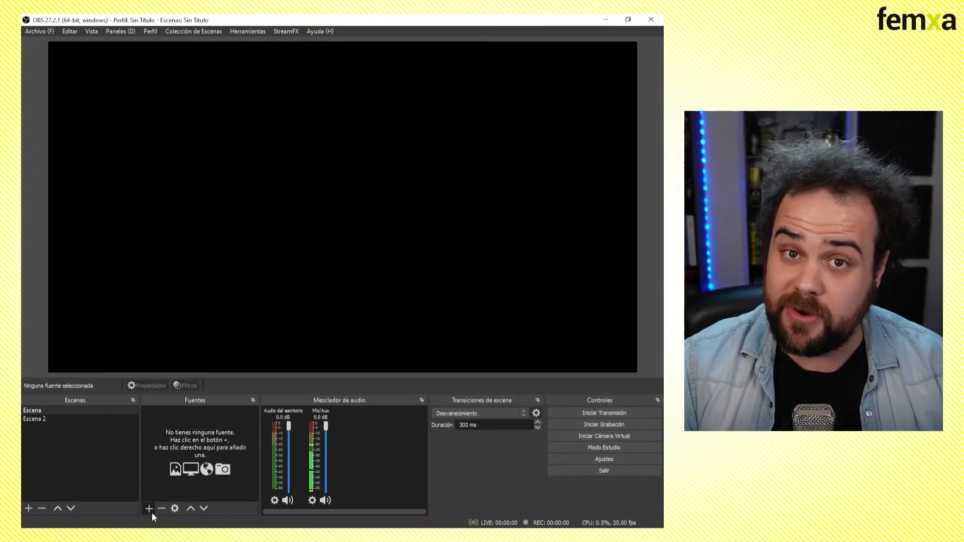
click(148, 508)
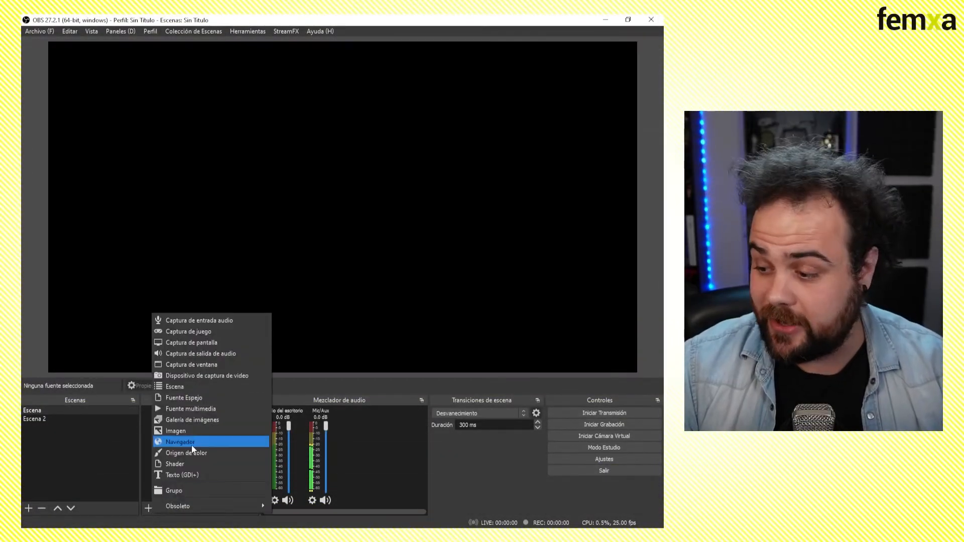
click(208, 377)
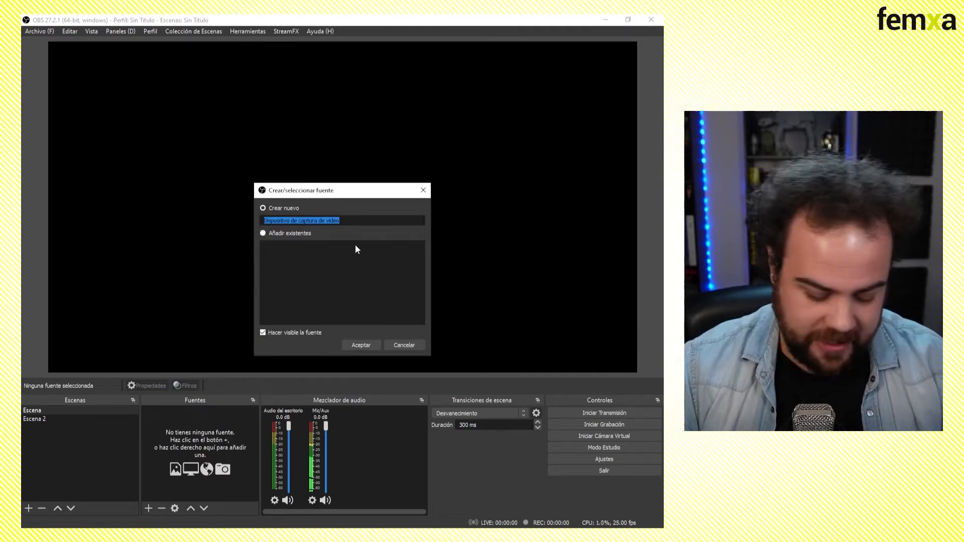
text(WEBCAM)
key(Return)
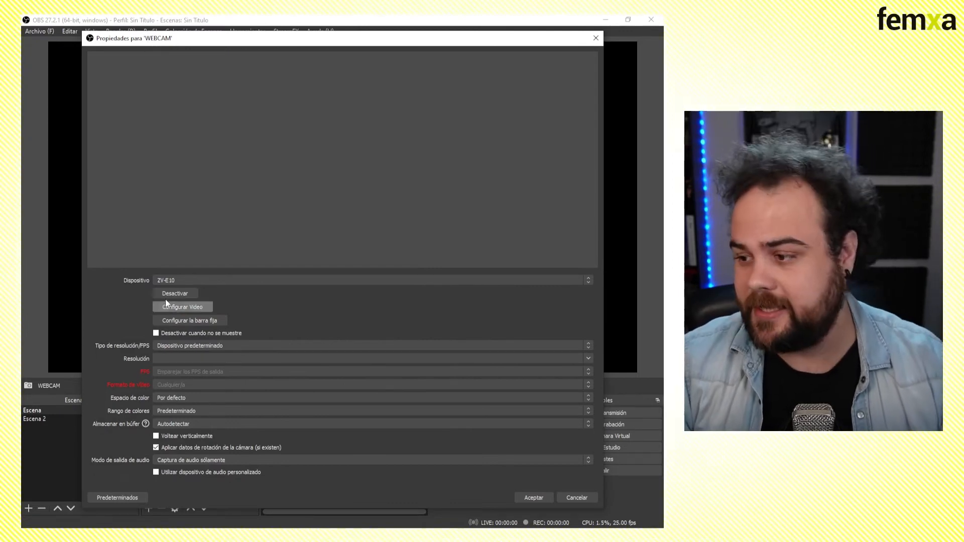
Step: Set the WEBCAM source's device to HD Camera, and deactivate and reactivate it
click(180, 280)
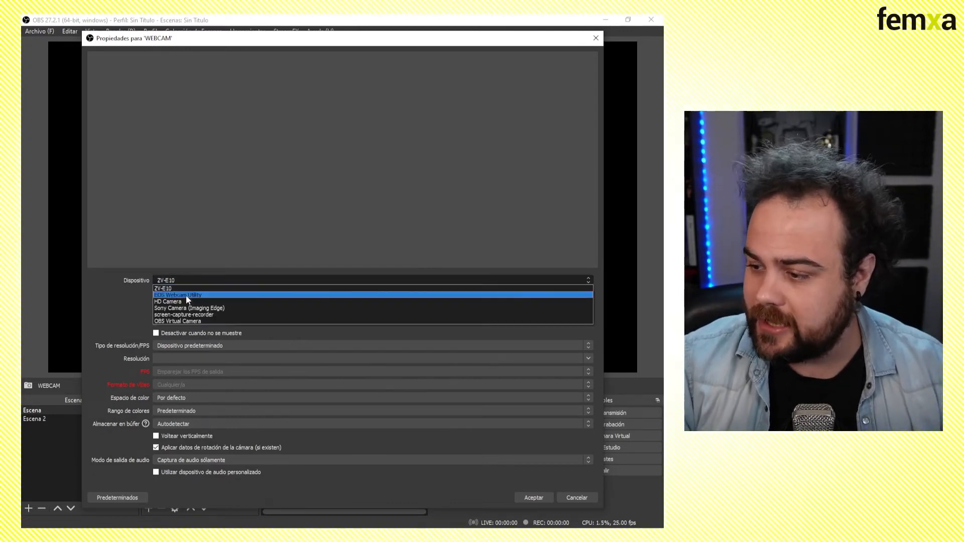
click(172, 303)
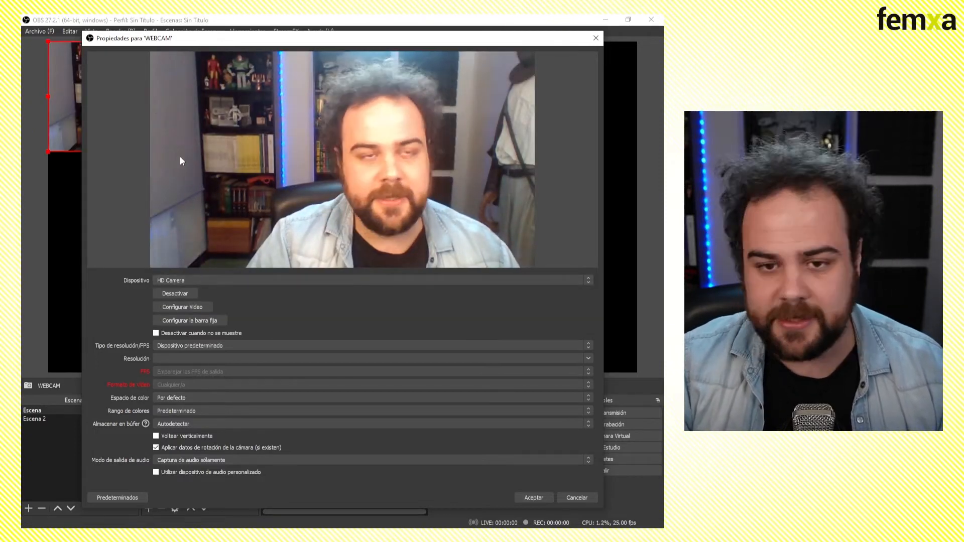
click(183, 292)
click(183, 292)
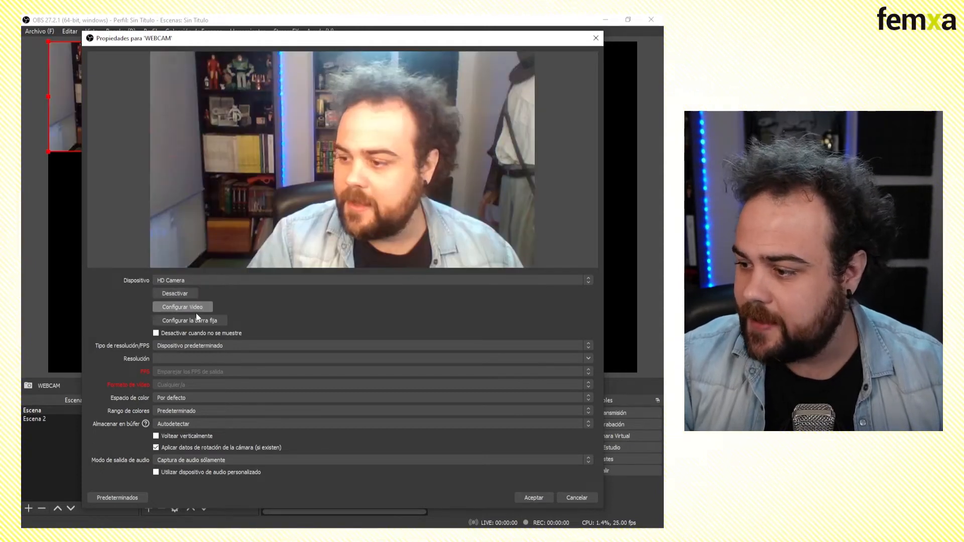
Step: Adjust the camera's video properties to brightness -32, contrast 36, saturation 41 and gamma 268, and accept them
click(192, 308)
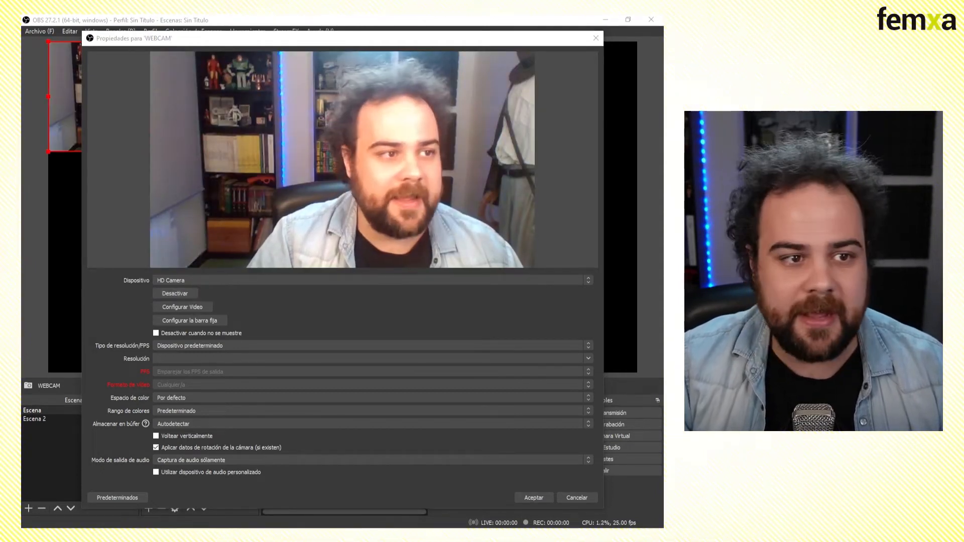
drag(303, 144, 399, 307)
mouse_move(413, 343)
mouse_down()
mouse_move(398, 343)
mouse_move(403, 355)
mouse_up()
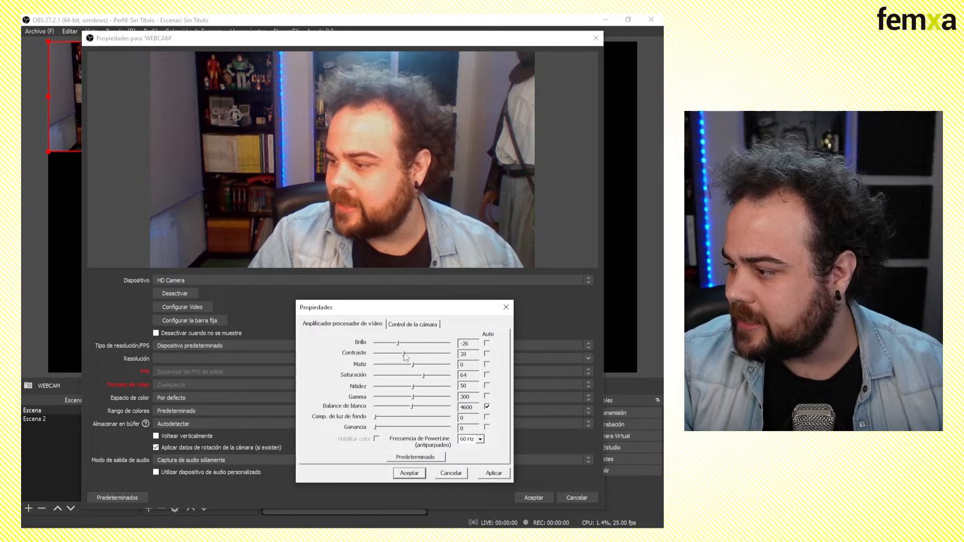
drag(413, 397, 400, 399)
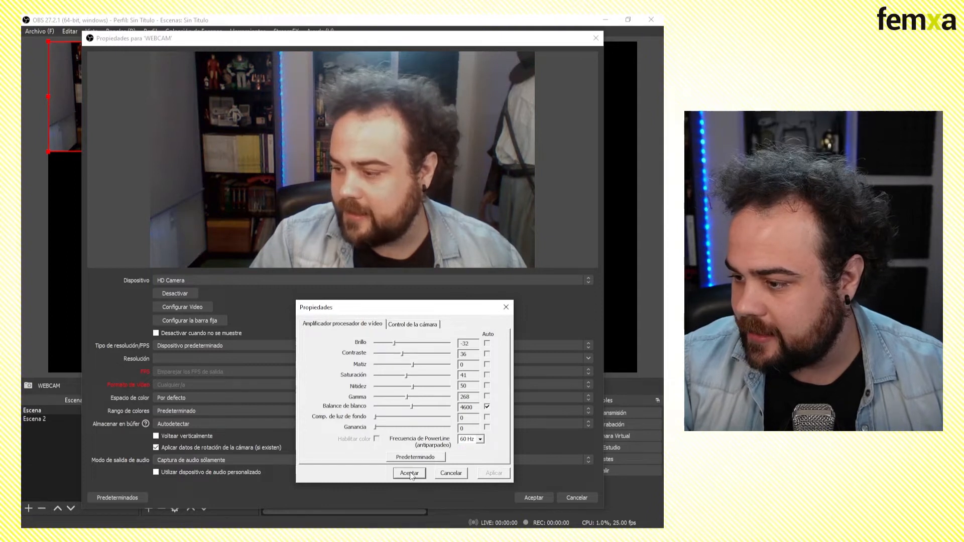
click(410, 473)
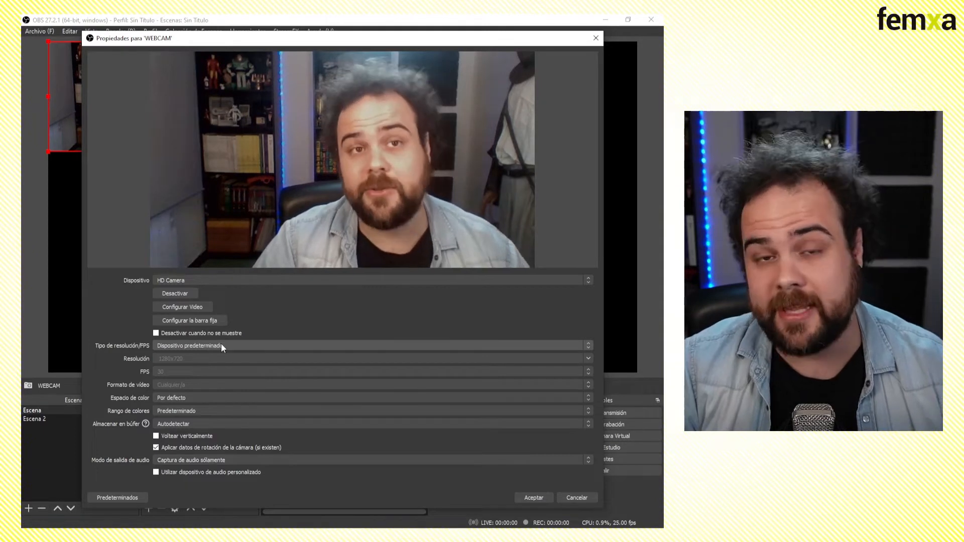
Step: Set the webcam's resolution/FPS type to Personalizado with 1280x720 at 30 FPS and accept the source properties
click(222, 347)
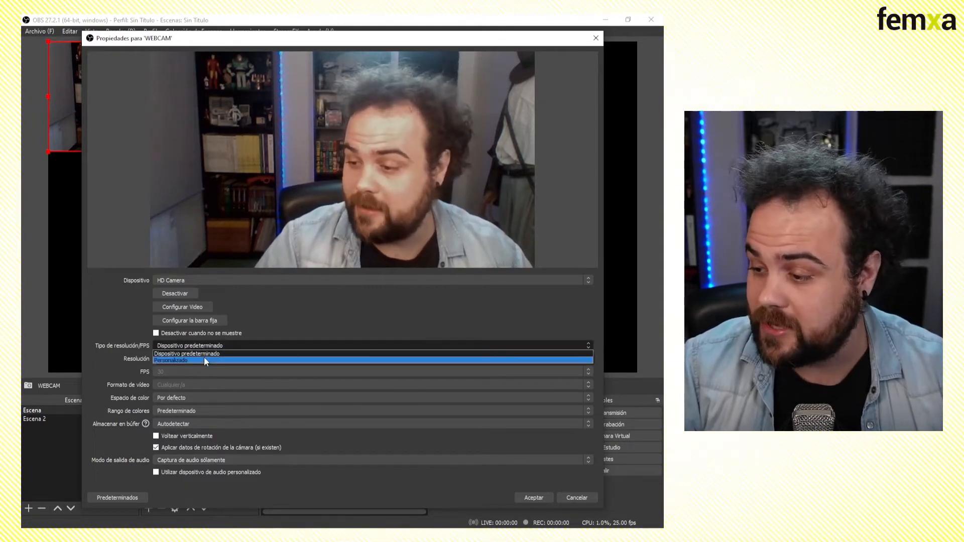
click(204, 359)
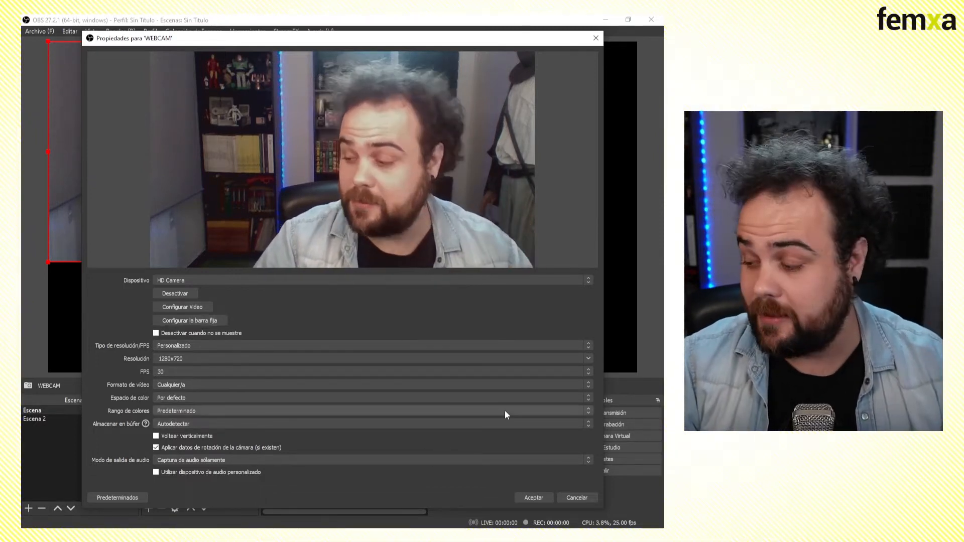
click(517, 498)
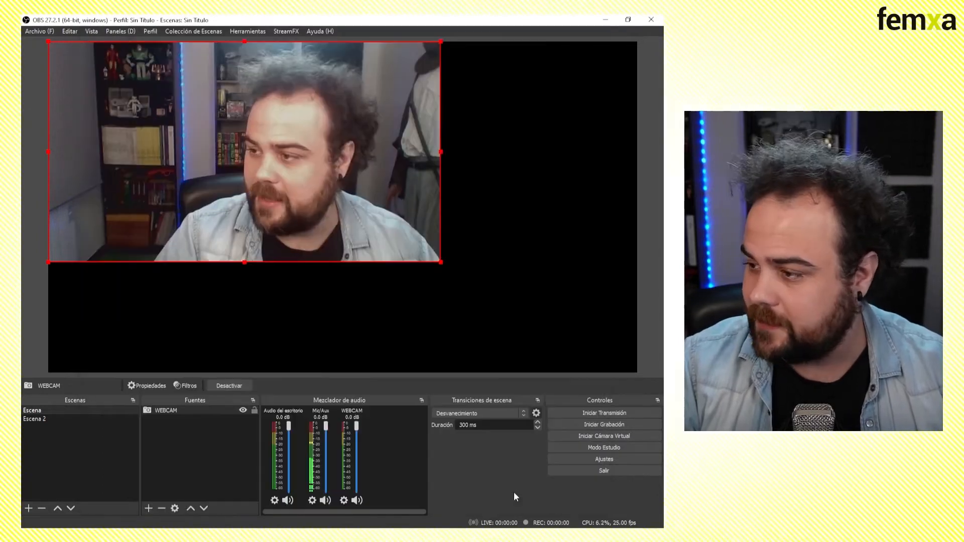
Step: Move the webcam image away from the canvas's upper-left corner, and hide and show the WEBCAM source
drag(349, 147, 375, 166)
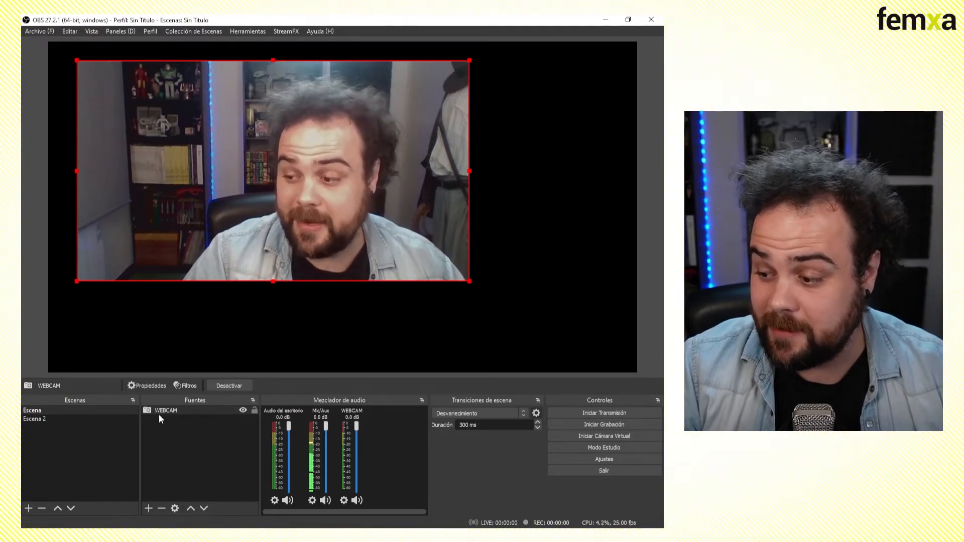
click(242, 410)
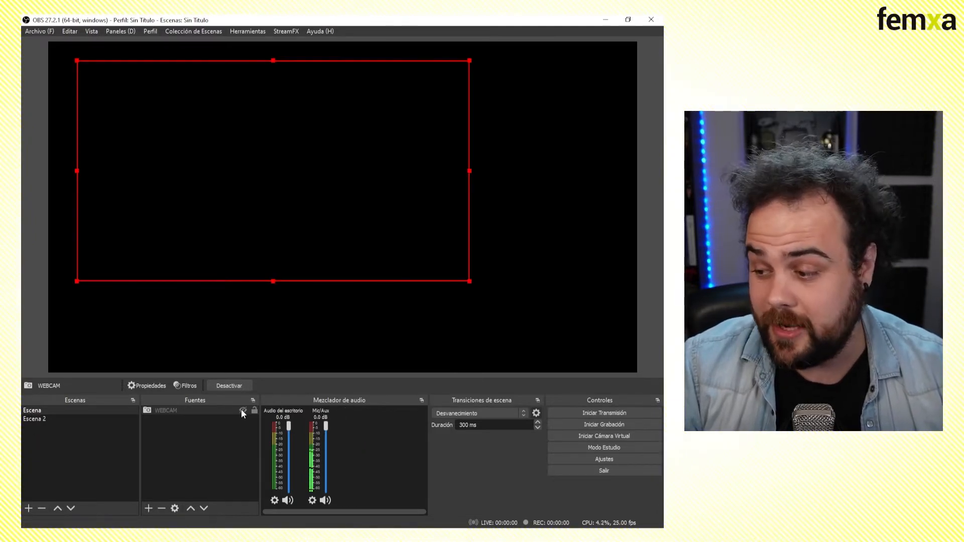
click(242, 410)
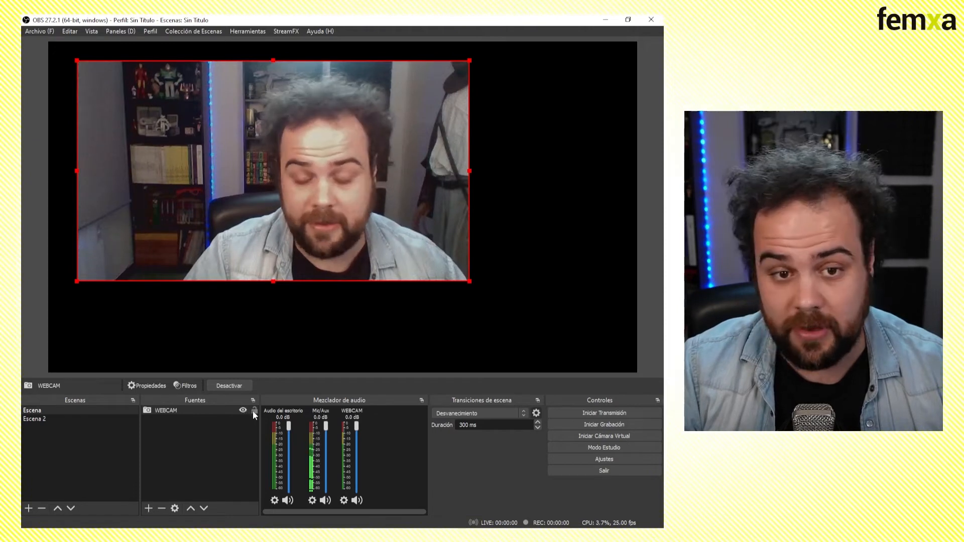
Step: Lock and unlock the WEBCAM source, and move its image slightly towards the canvas's upper-left corner
click(254, 410)
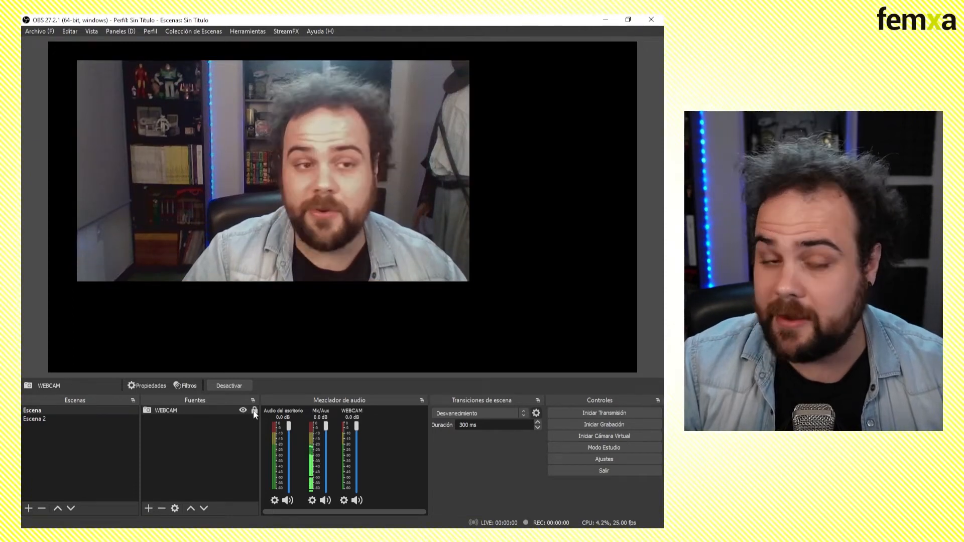
click(252, 249)
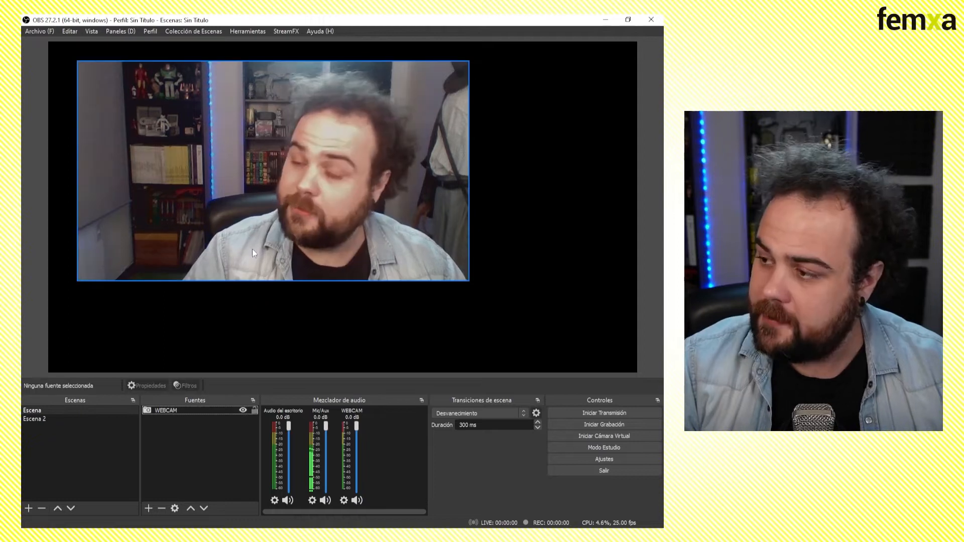
drag(272, 167, 251, 130)
click(156, 439)
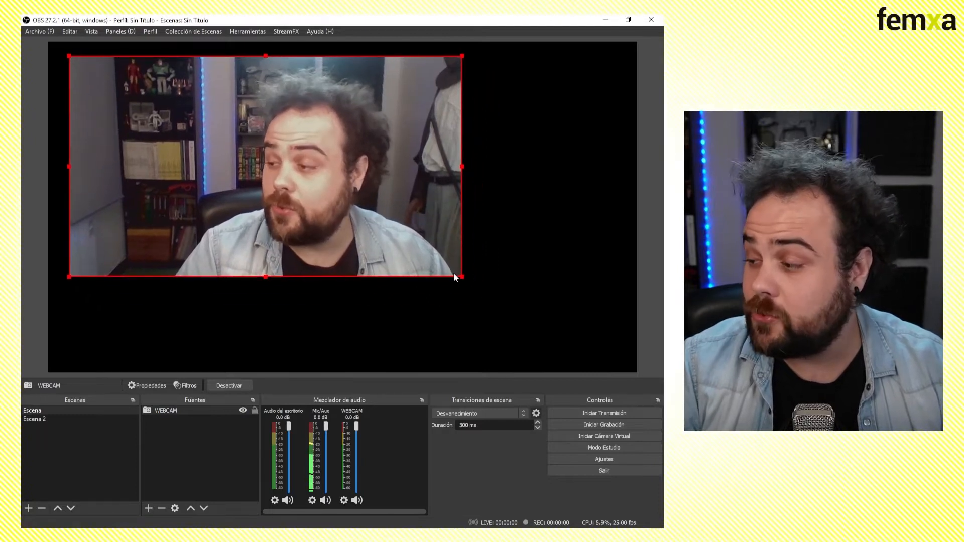
Step: Enlarge the webcam image to reach the canvas's lower edge and crop its upper and left edges
drag(454, 274, 598, 370)
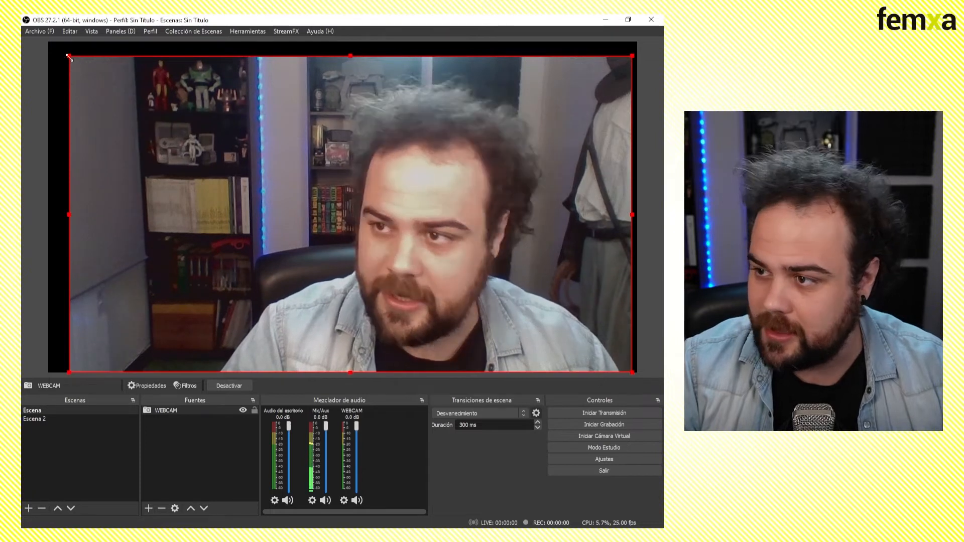
drag(69, 57, 242, 94)
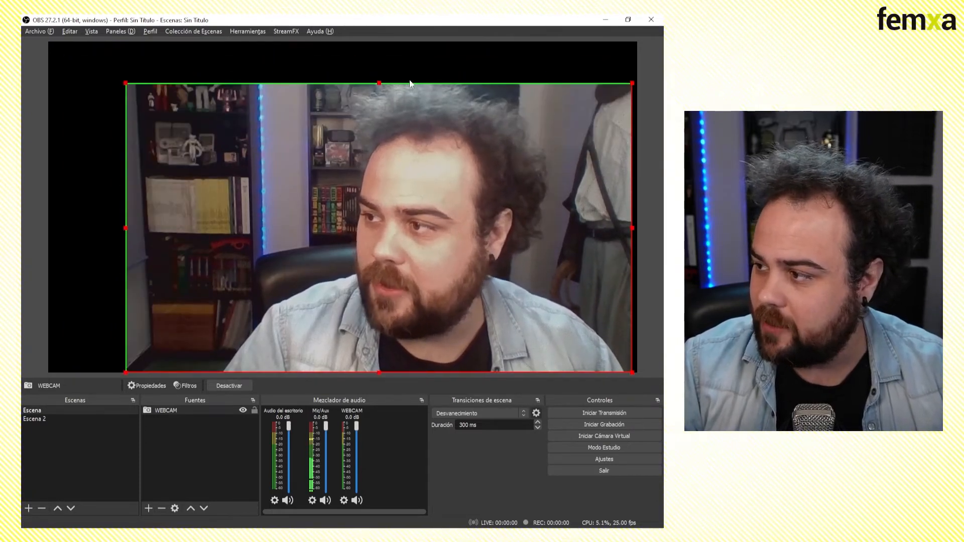
Step: Crop more from the webcam image's upper and left edges, and reset its transformation
drag(379, 84, 382, 115)
drag(126, 244, 212, 243)
right_click(311, 170)
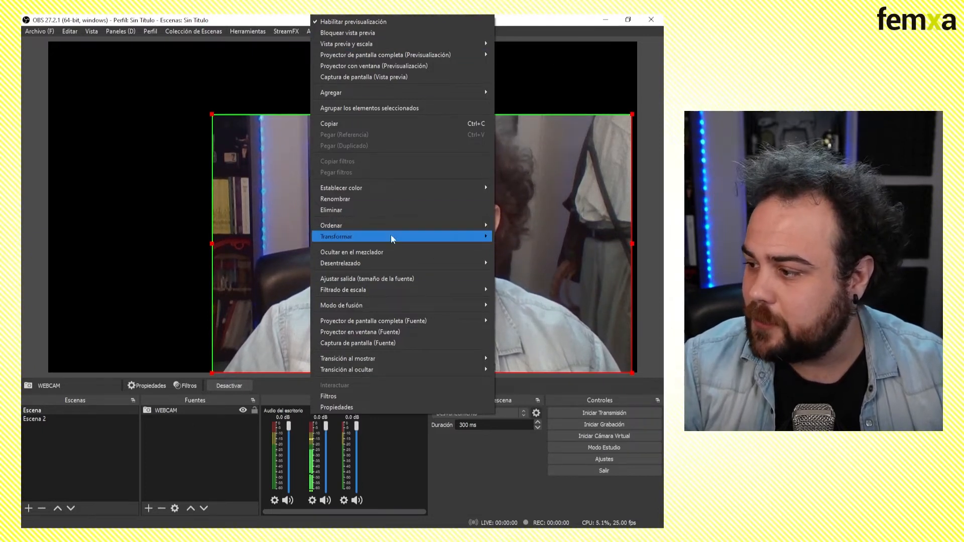
mouse_move(392, 240)
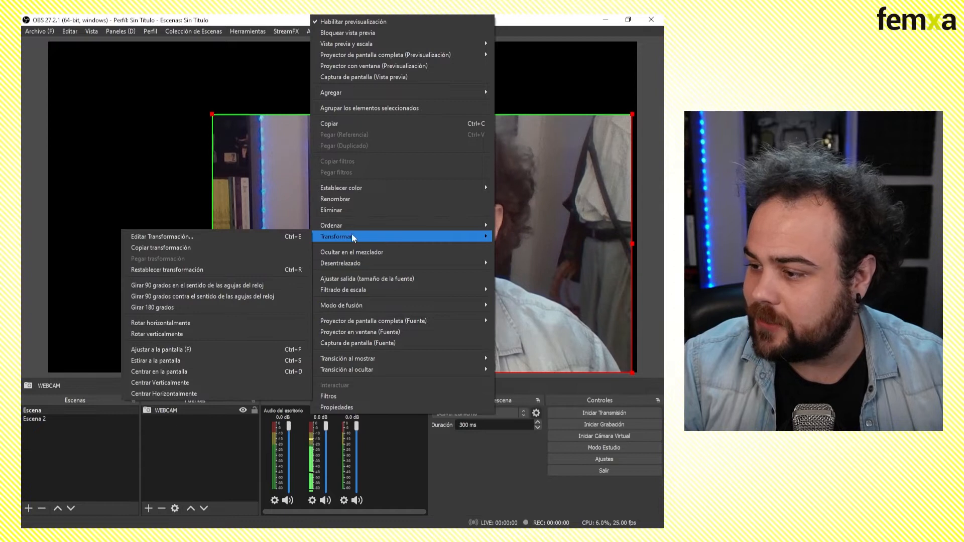
click(168, 269)
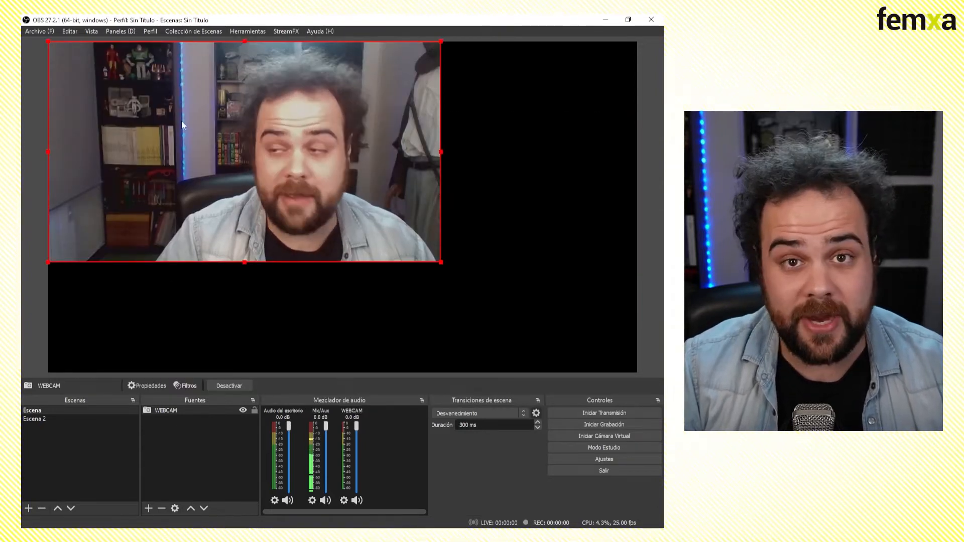
Step: Fit the webcam image to the screen using the transform option Ajustar a la pantalla
right_click(184, 92)
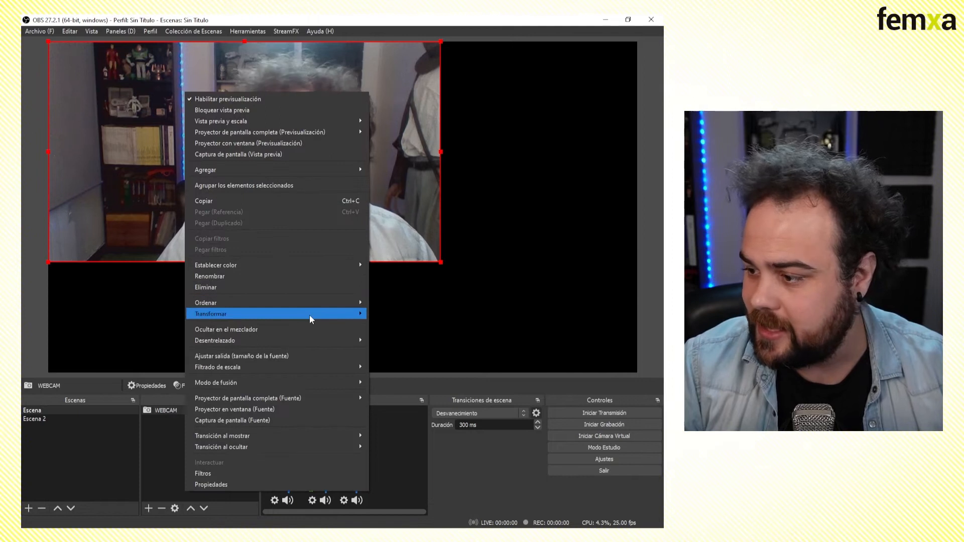
mouse_move(309, 315)
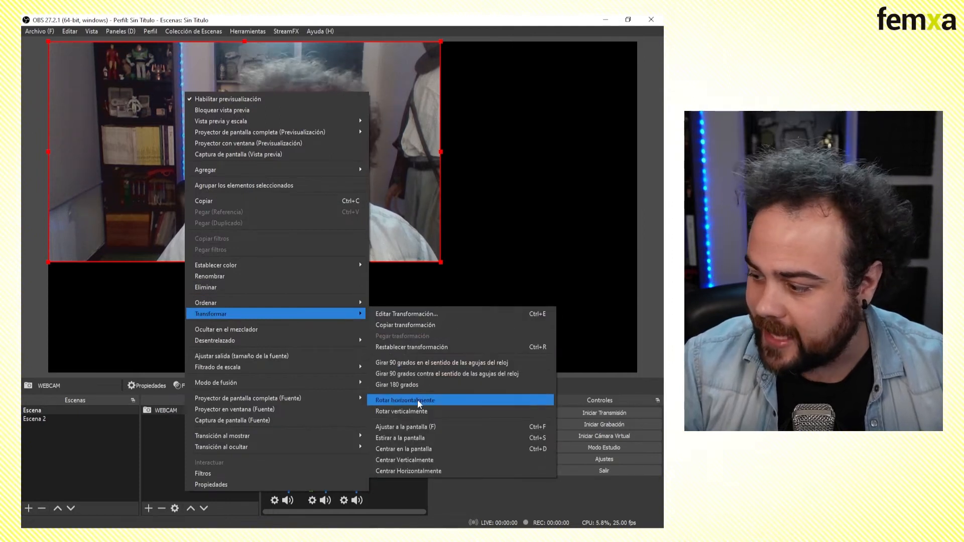
click(423, 426)
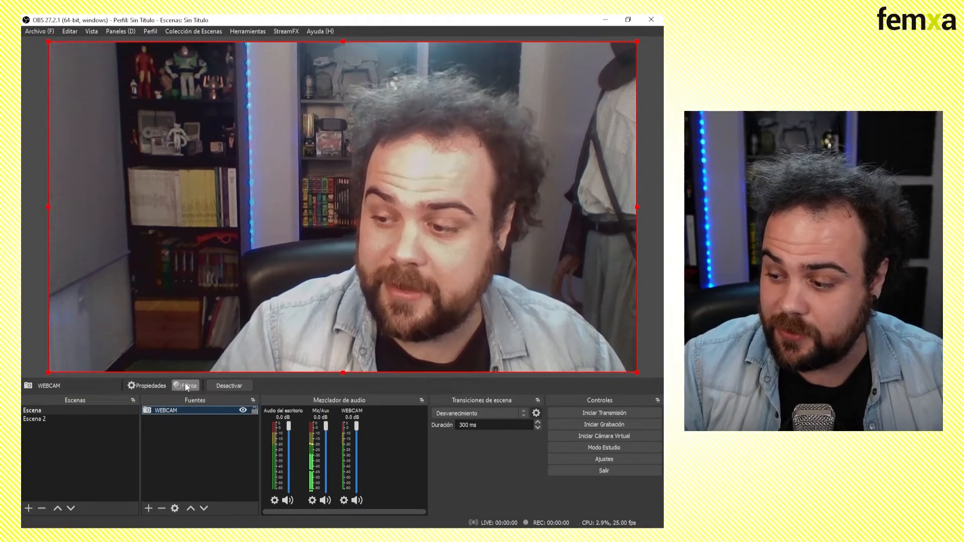
Step: Open the WEBCAM source's filters and display the effect filters that can be added
click(184, 429)
click(176, 411)
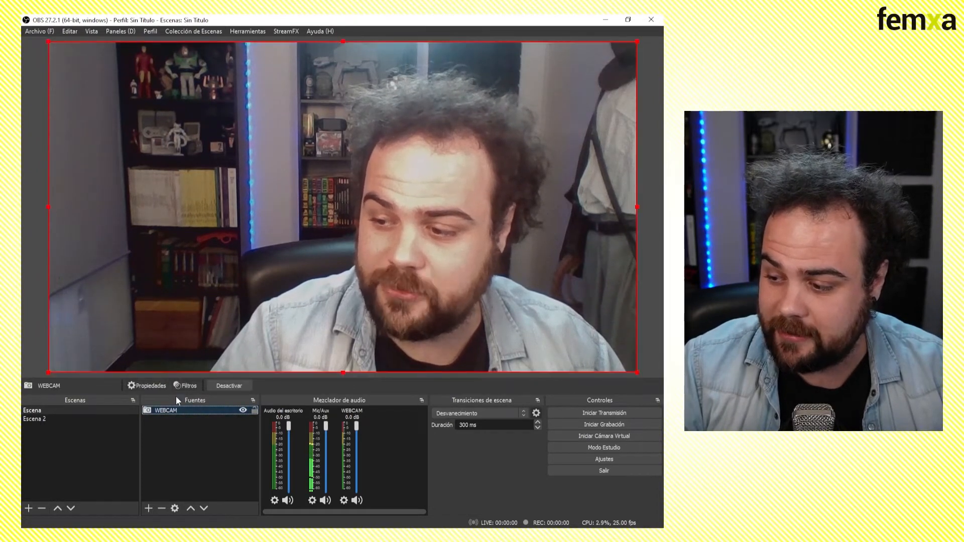
right_click(192, 411)
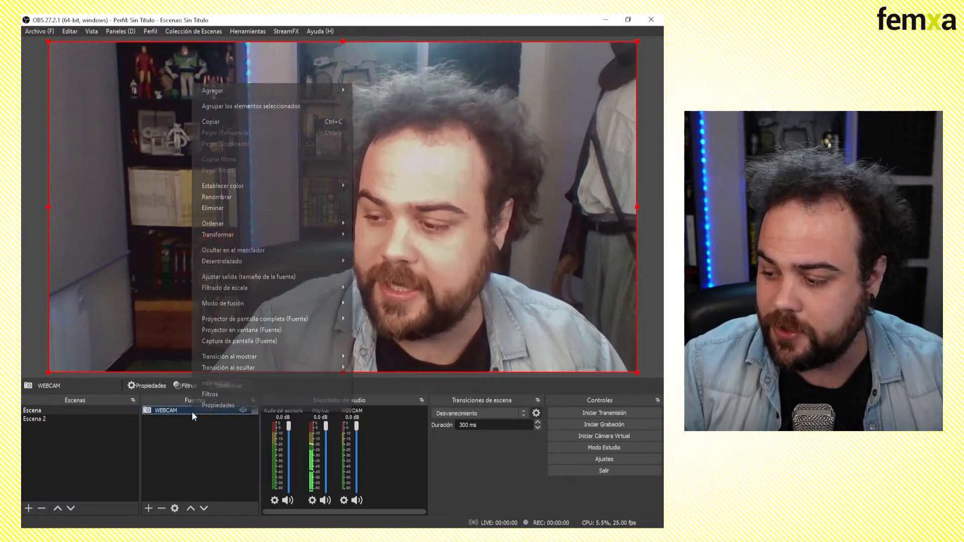
click(230, 395)
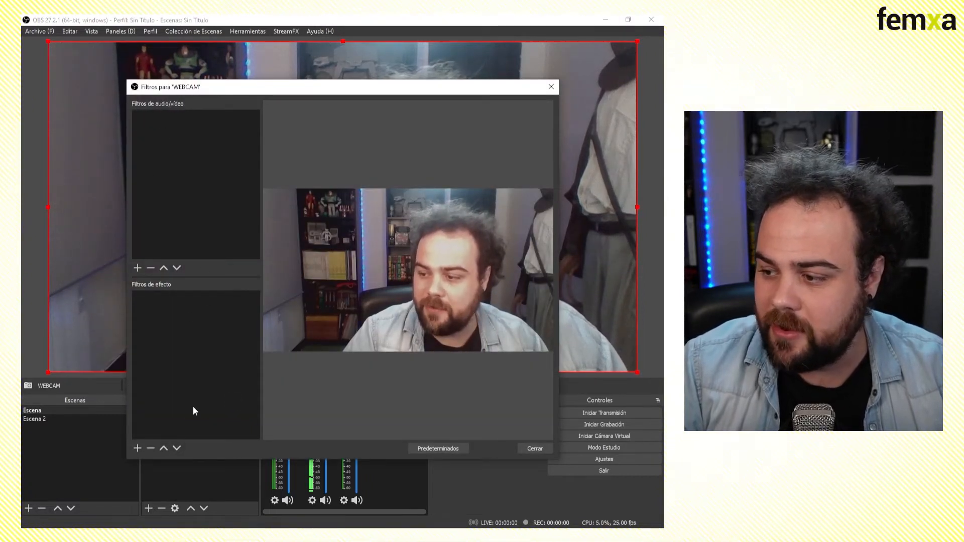
click(140, 448)
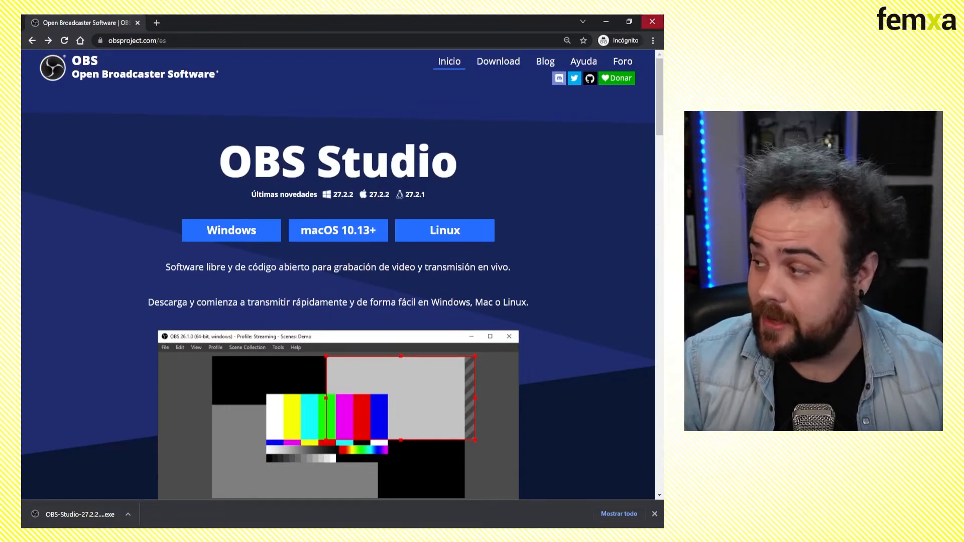
Step: Open the forum on the OBS website in the browser and browse its Plugins section
click(630, 64)
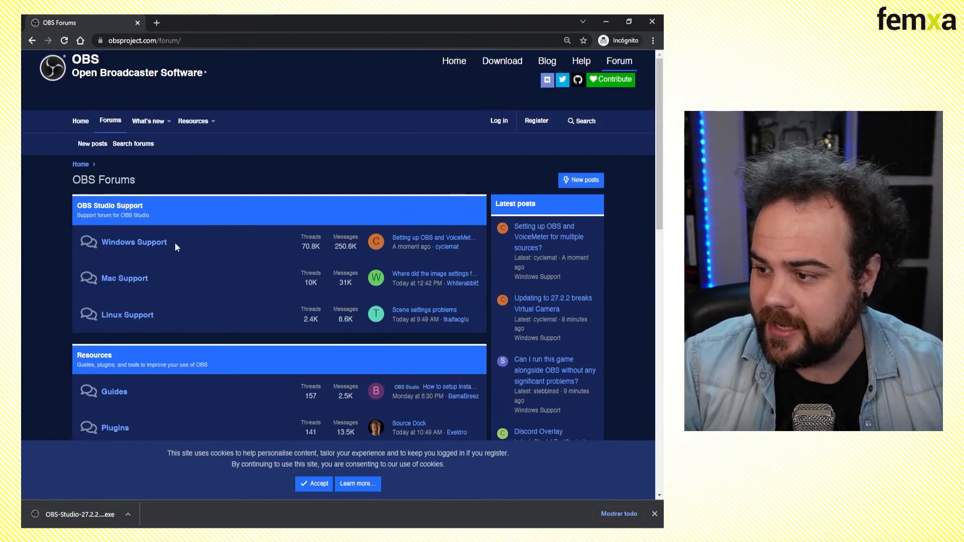
scroll(175, 243, down, 3)
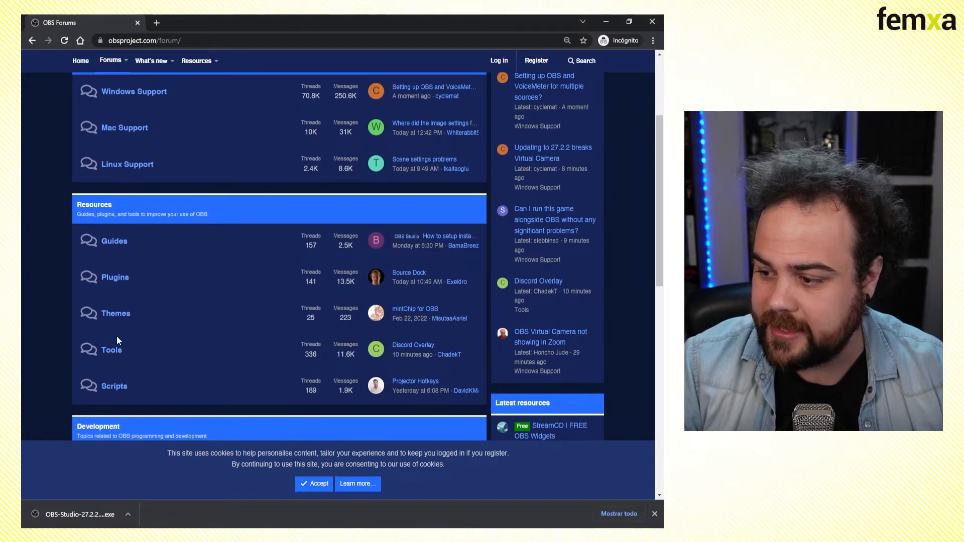
click(123, 278)
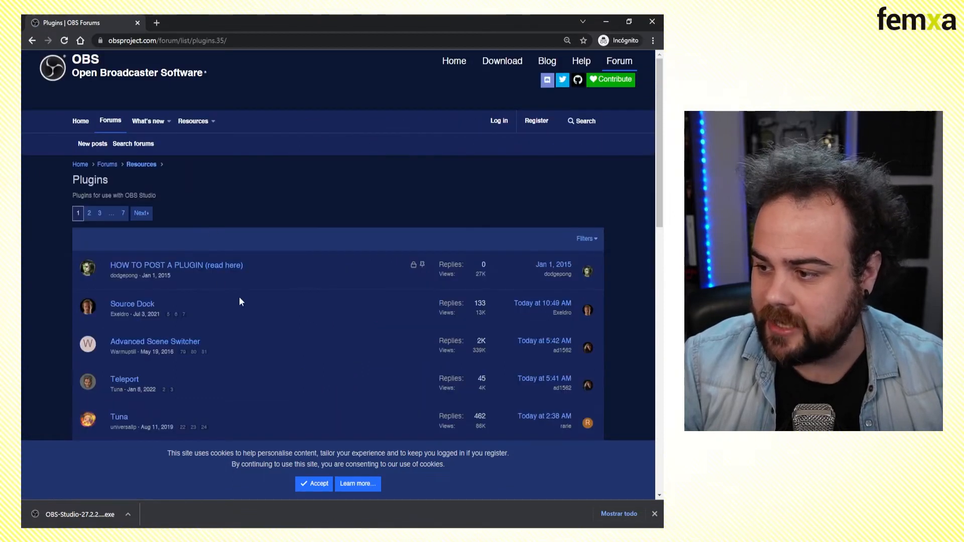
scroll(258, 301, down, 2)
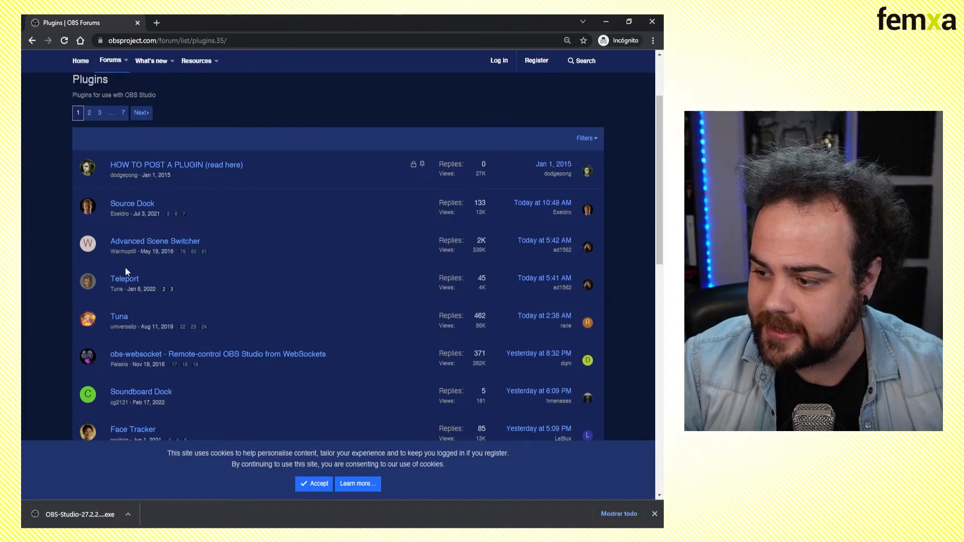
scroll(197, 289, down, 3)
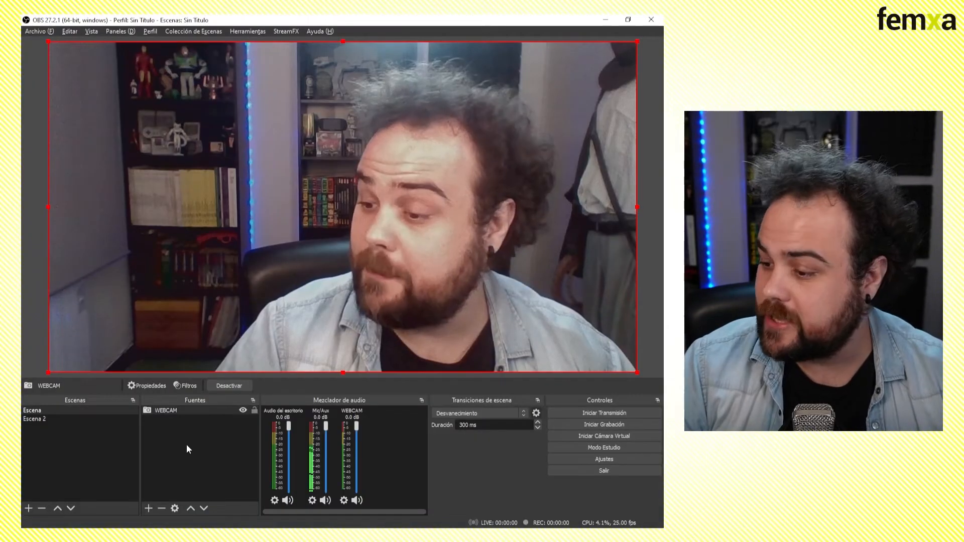
Step: Add a new image source named FONDO to the scene, using the yellow-and-white background JPG
click(149, 509)
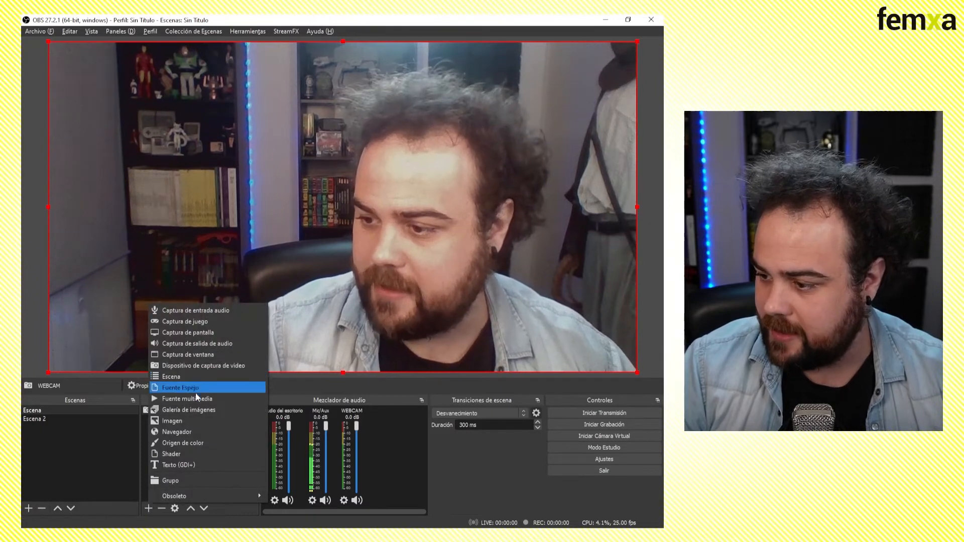
click(191, 421)
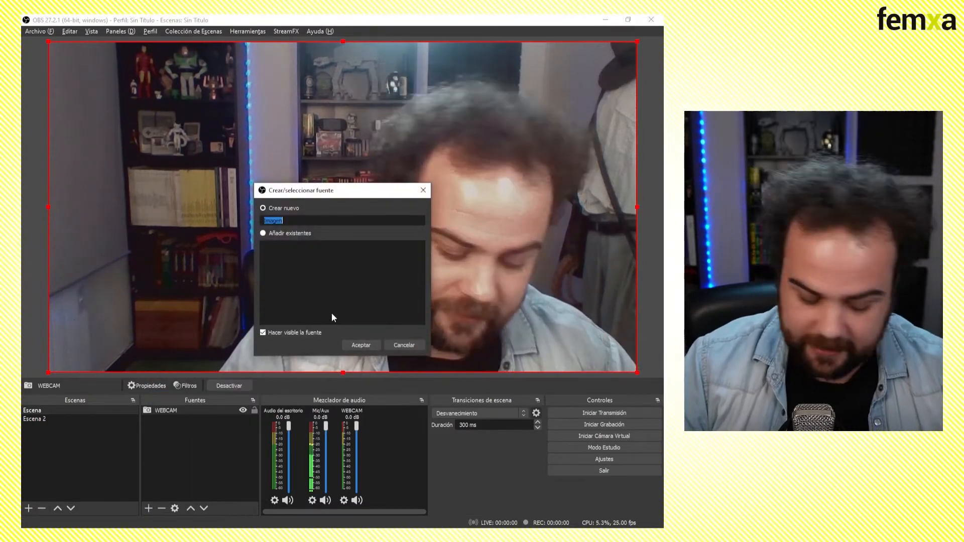
text(FONDO)
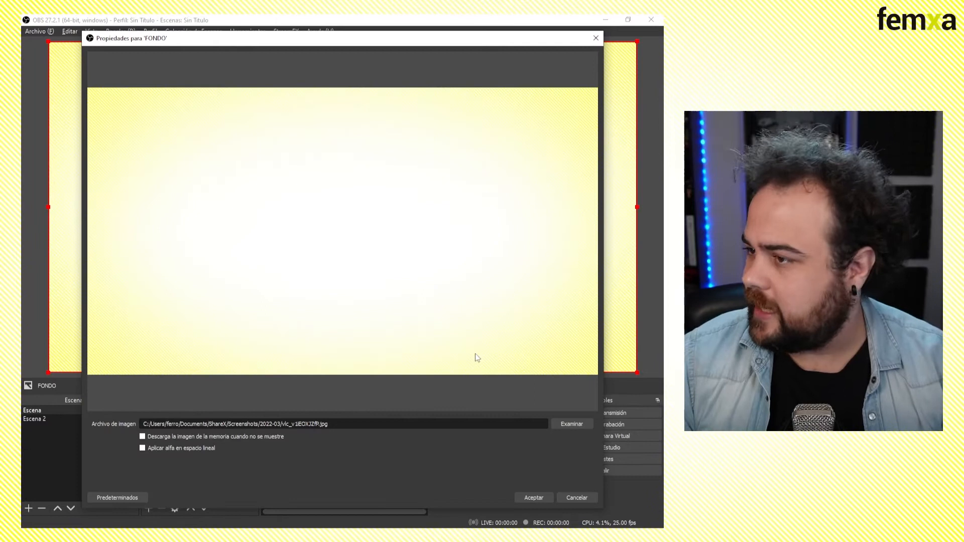
click(535, 498)
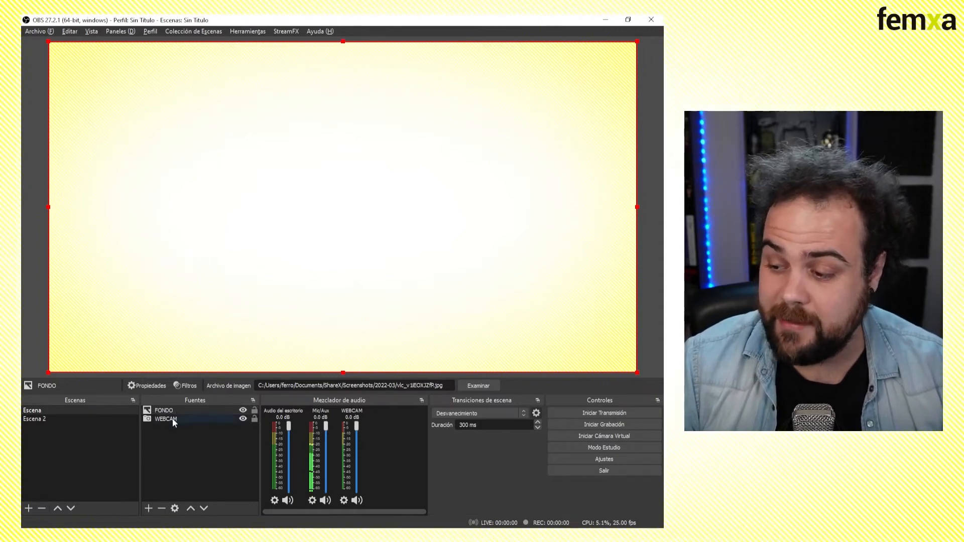
Step: Place the WEBCAM source above FONDO, and shrink and centre its image so the background frames it
drag(165, 417, 168, 408)
drag(169, 410, 170, 426)
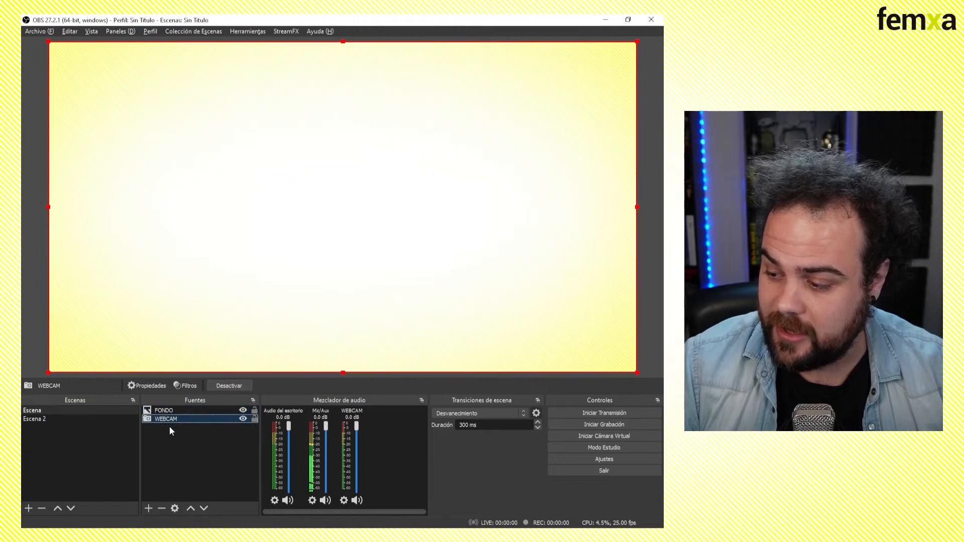
click(192, 508)
drag(48, 41, 124, 103)
drag(562, 241, 526, 223)
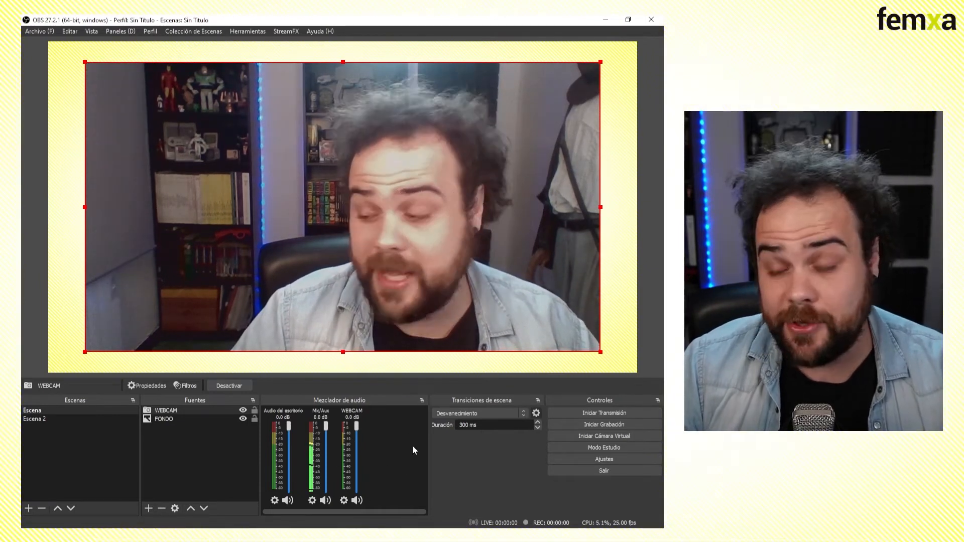
Step: Switch the audio mixer to the horizontal layout and return it to Interfaz Vertical
right_click(408, 444)
click(429, 465)
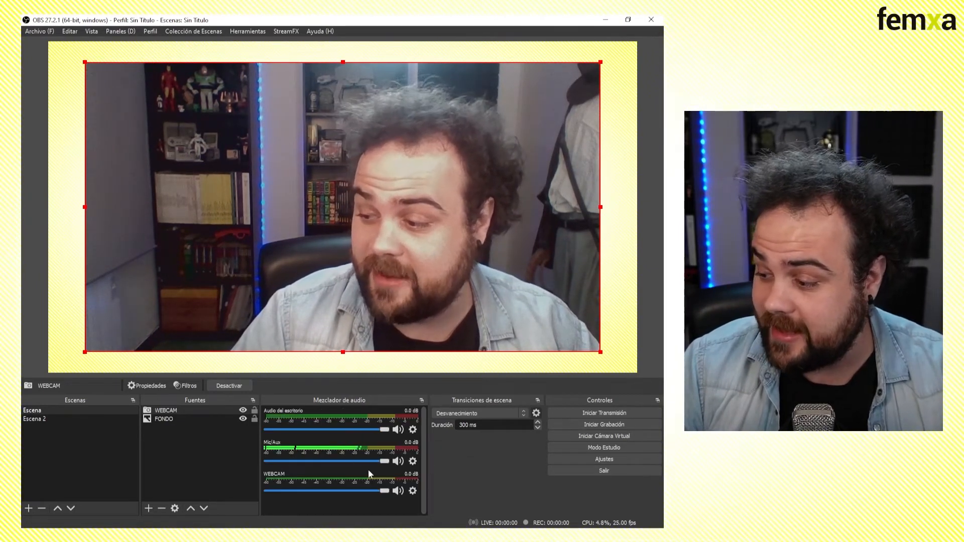
right_click(355, 502)
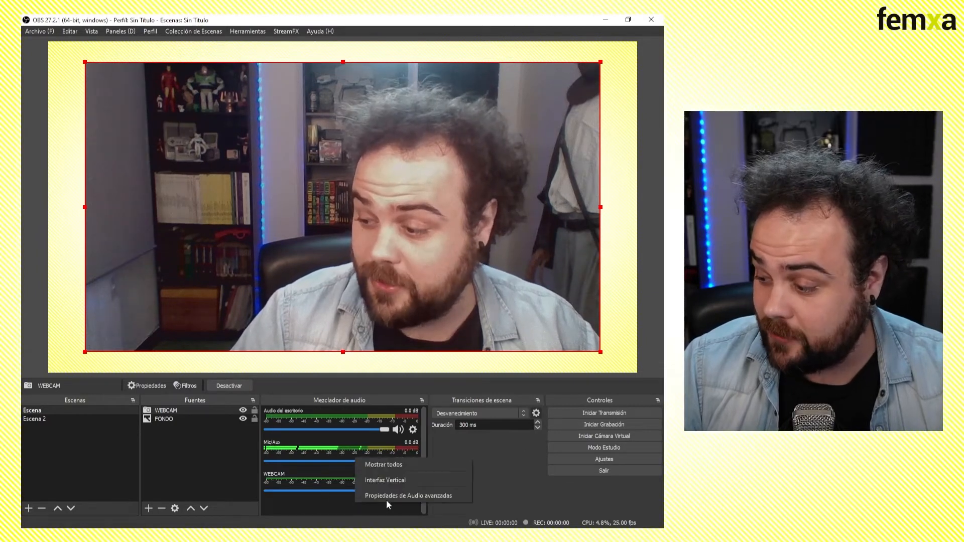
click(392, 481)
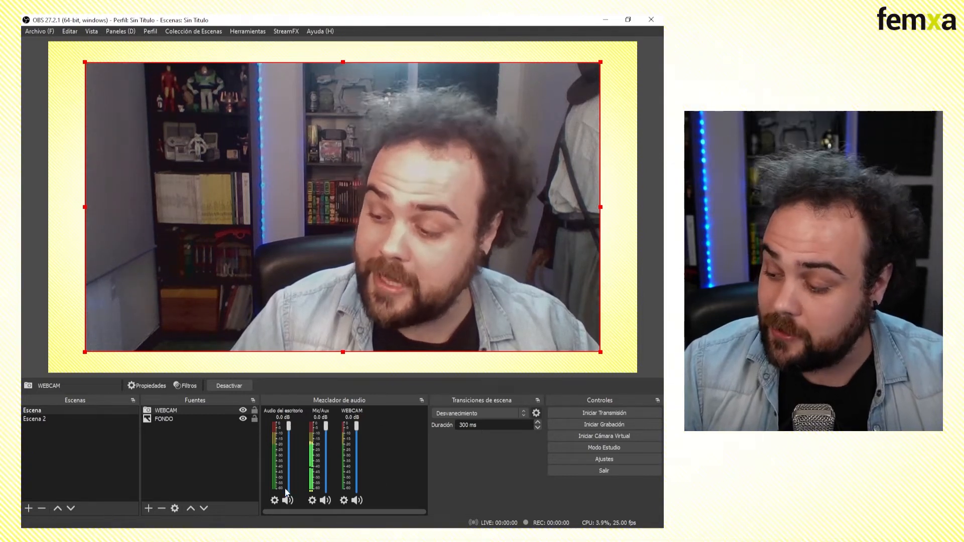
Step: View the Audio del escritorio channel's options, and lower its volume and return it to 0.0 dB
click(275, 501)
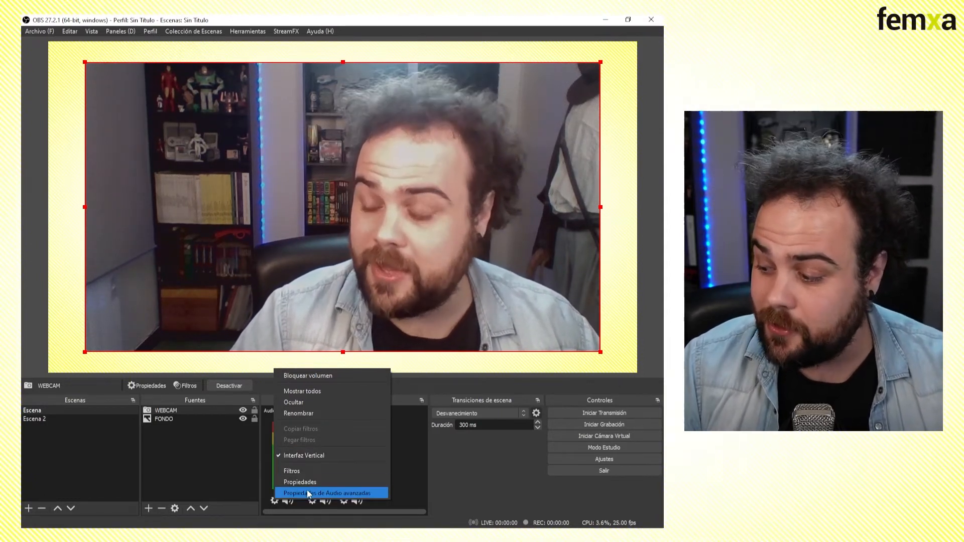
click(396, 474)
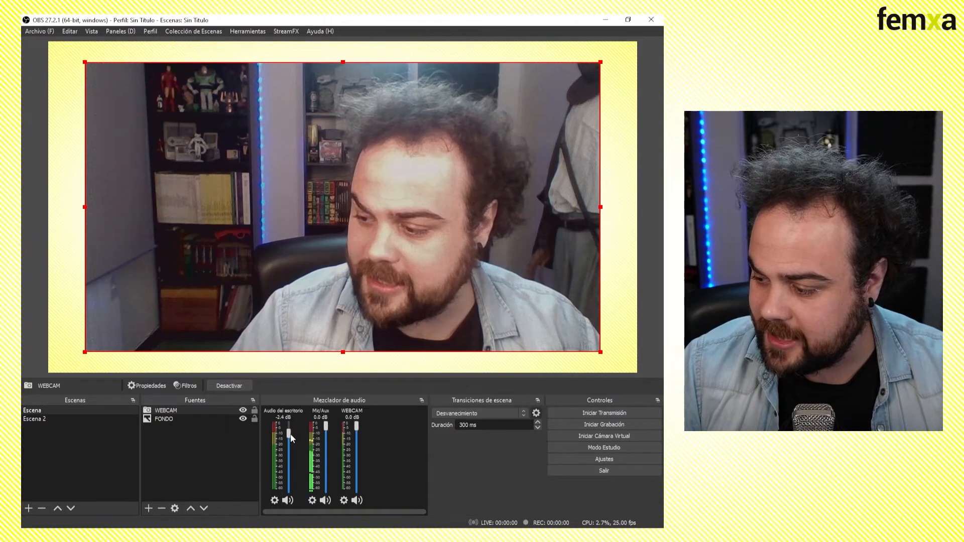
drag(290, 426, 291, 421)
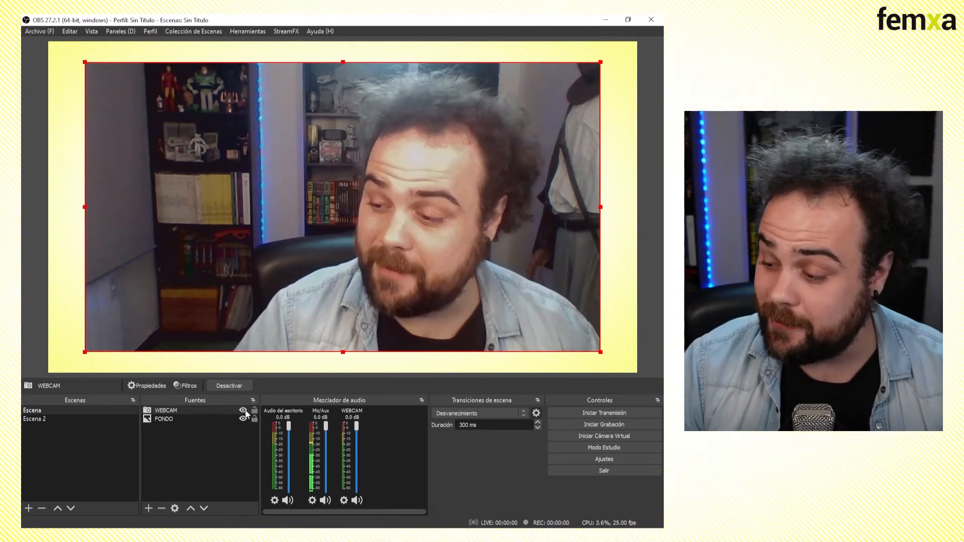
Step: Hide the WEBCAM source and show it again to check its channel in the audio mixer
click(245, 411)
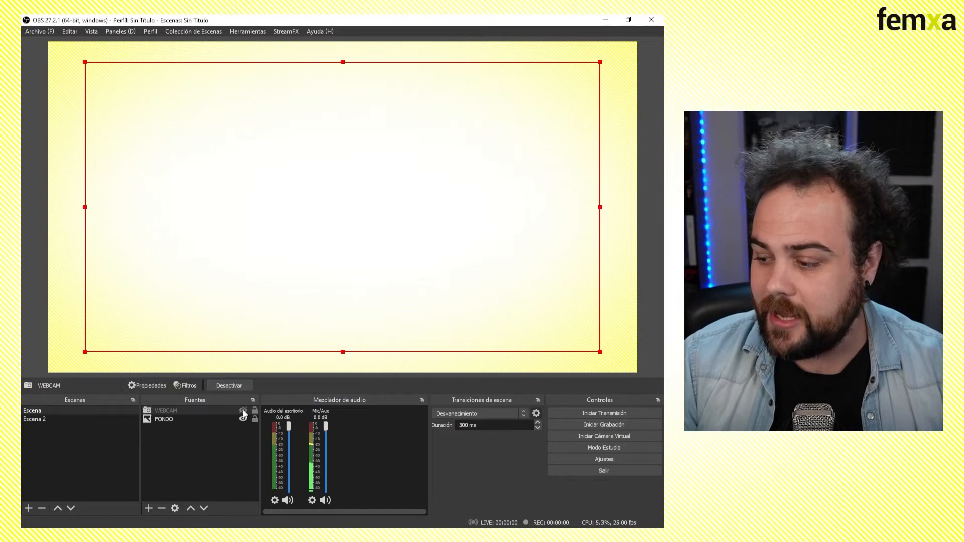
click(244, 413)
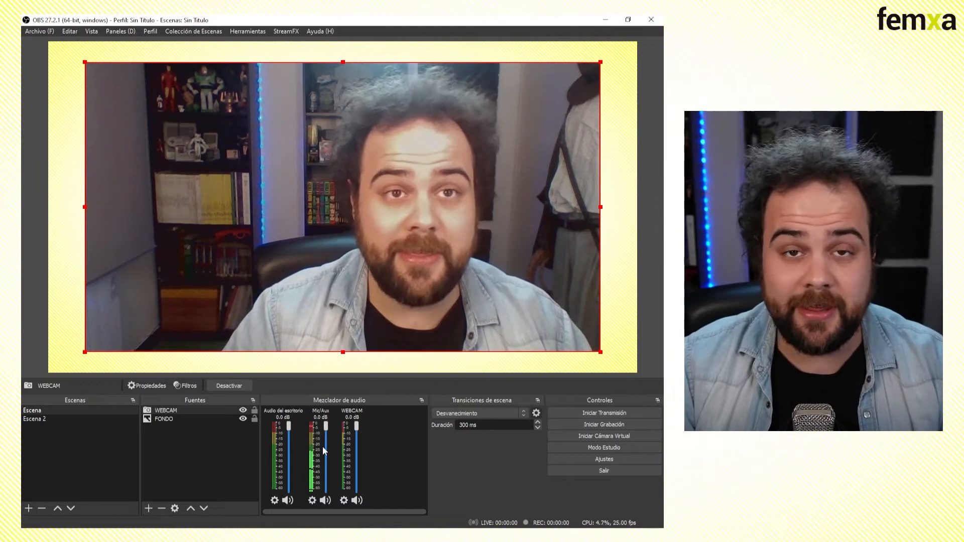
Step: Set the Mic/Aux sync offset to 200 ms in the advanced audio properties and close them
click(311, 500)
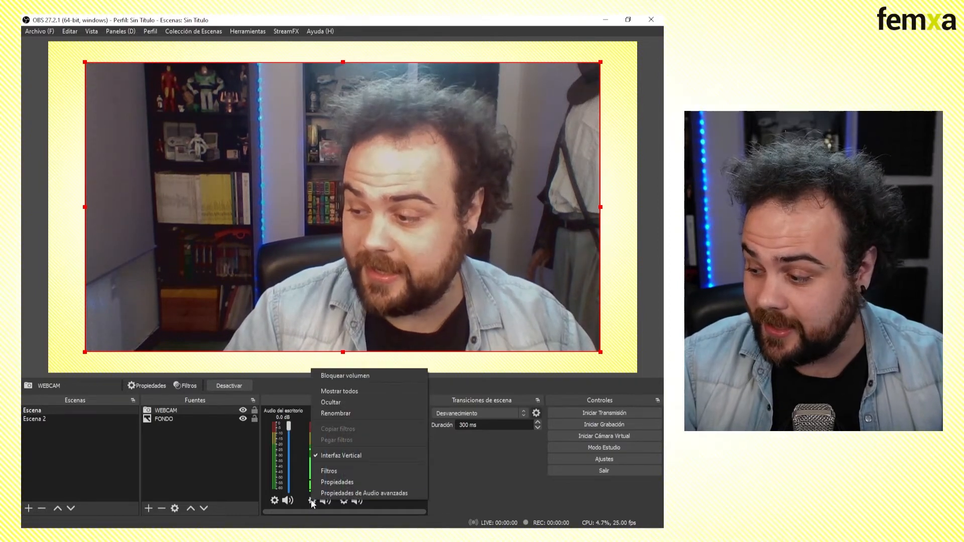
click(356, 492)
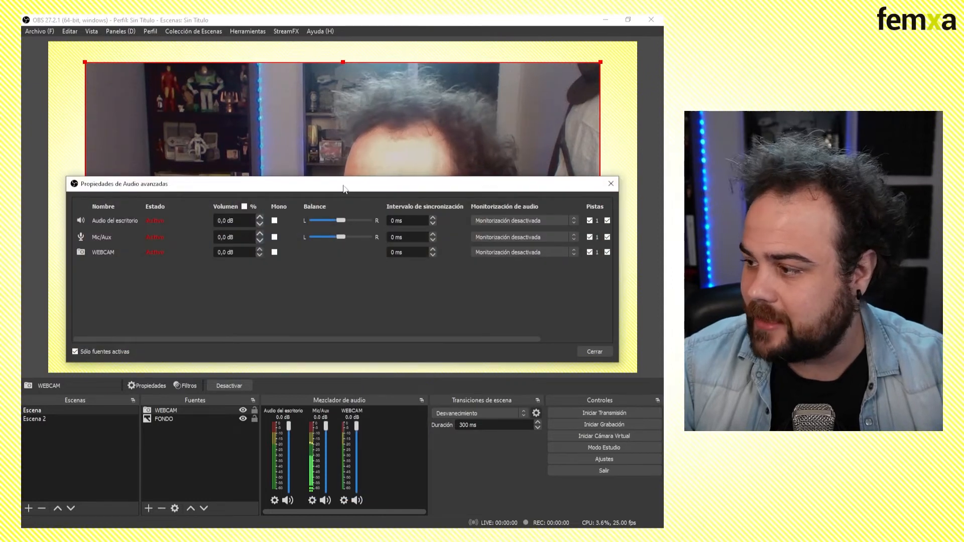
drag(344, 188, 334, 183)
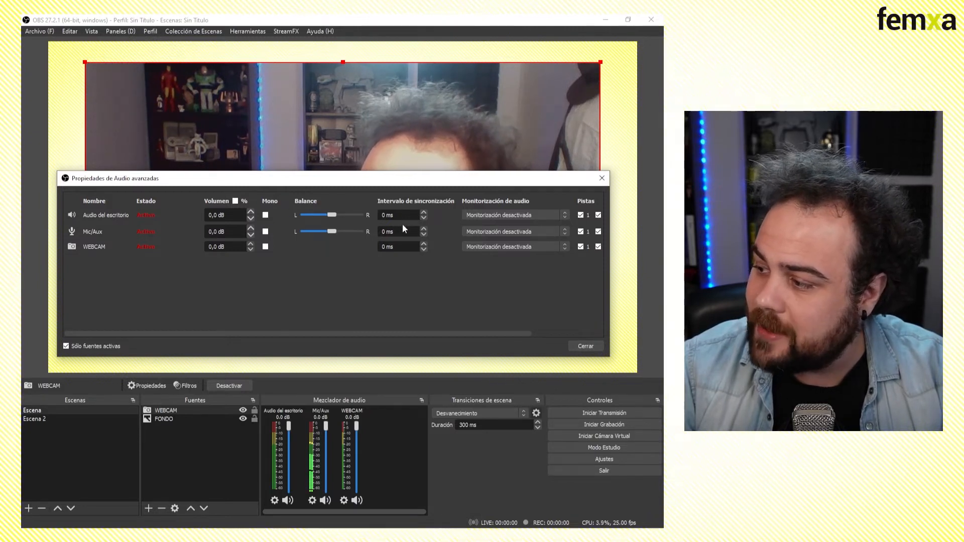
drag(399, 232, 364, 231)
key(BackSpace)
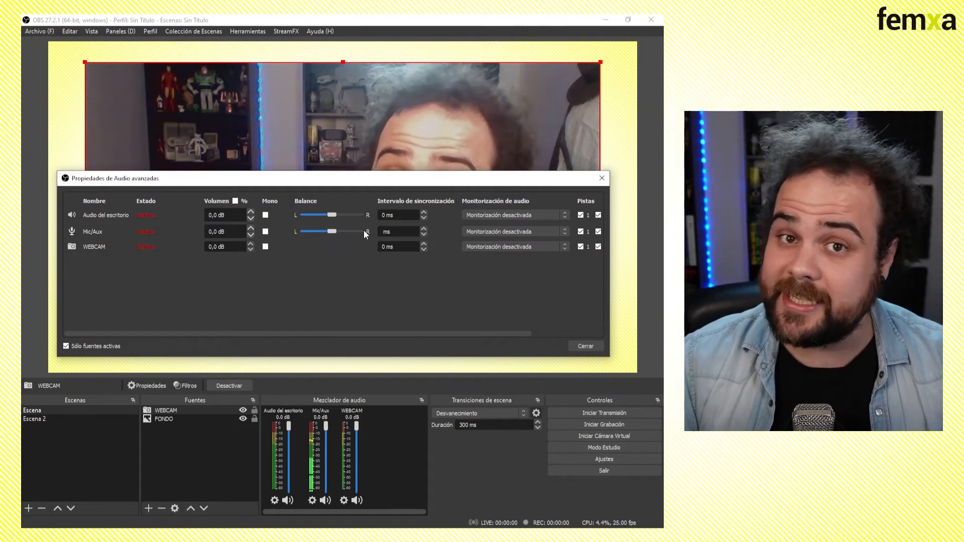
text(200)
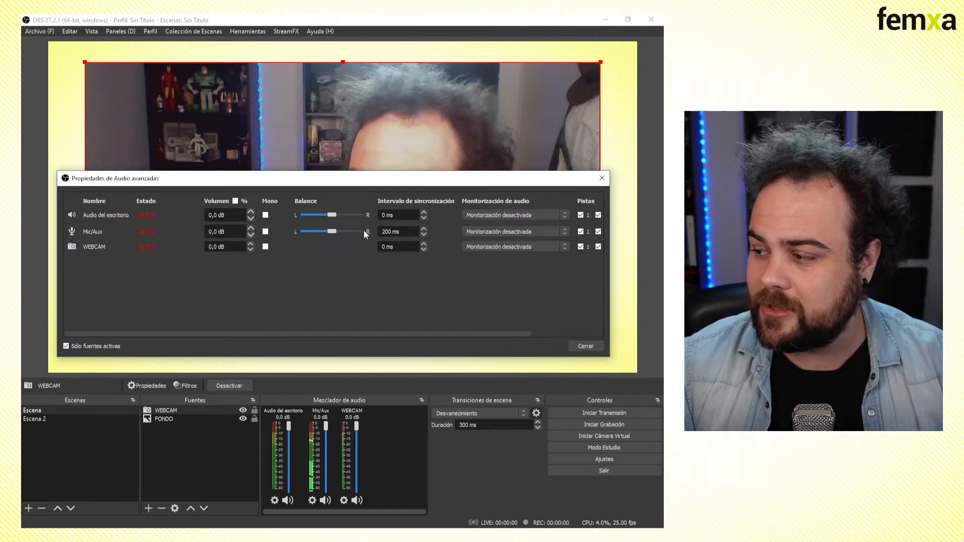
click(586, 346)
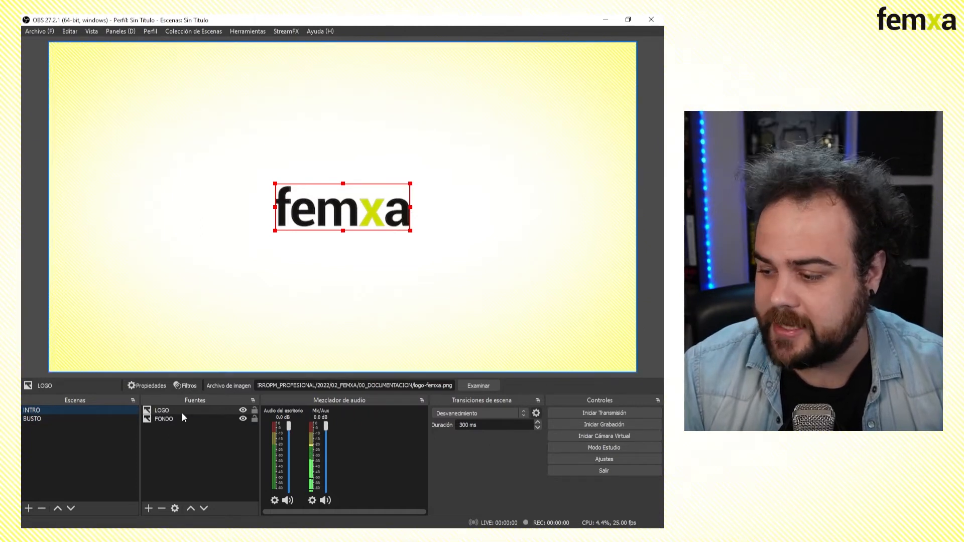
Step: Deselect the LOGO source, and switch to the BUSTO scene and back to INTRO to view the current transition
click(206, 462)
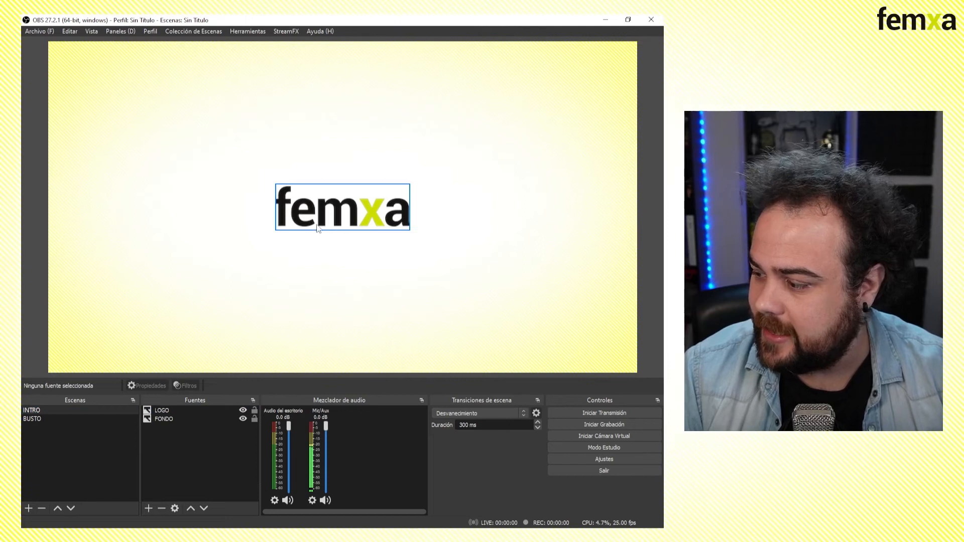
click(36, 418)
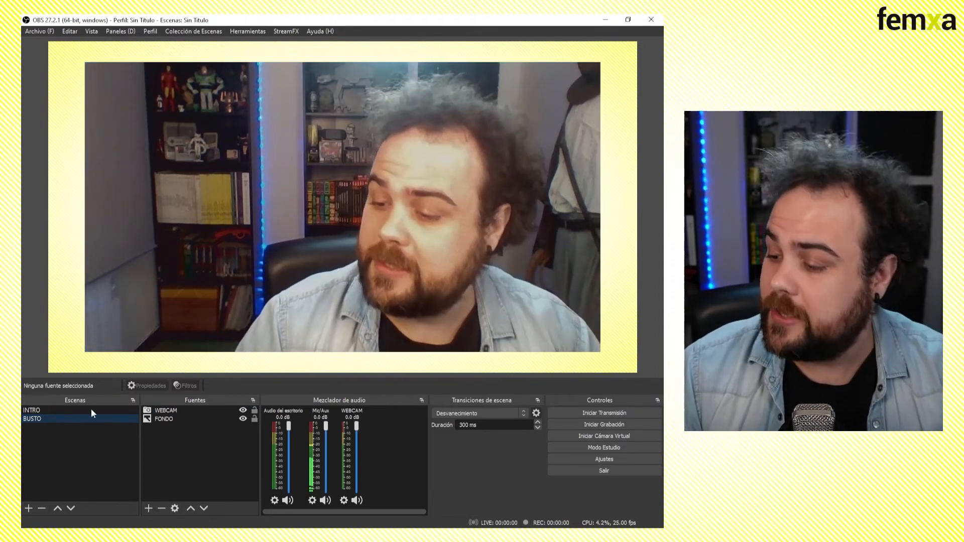
click(75, 412)
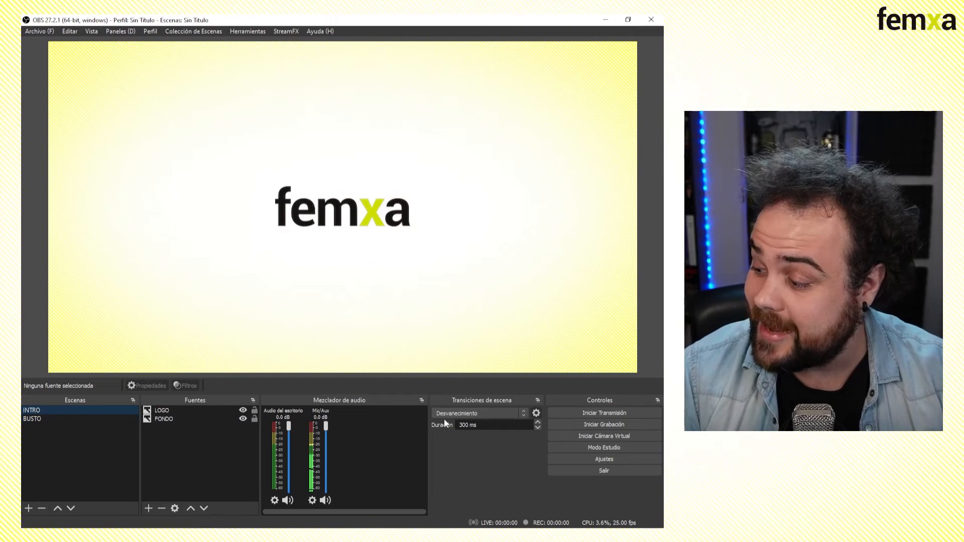
Step: Set the scene transition to Corte and return it to Desvanecimiento
click(521, 413)
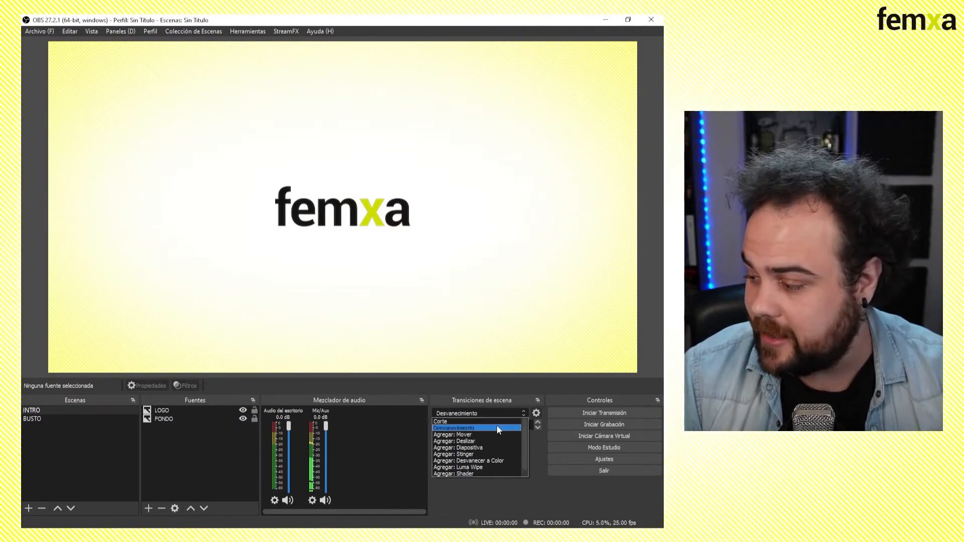
click(498, 420)
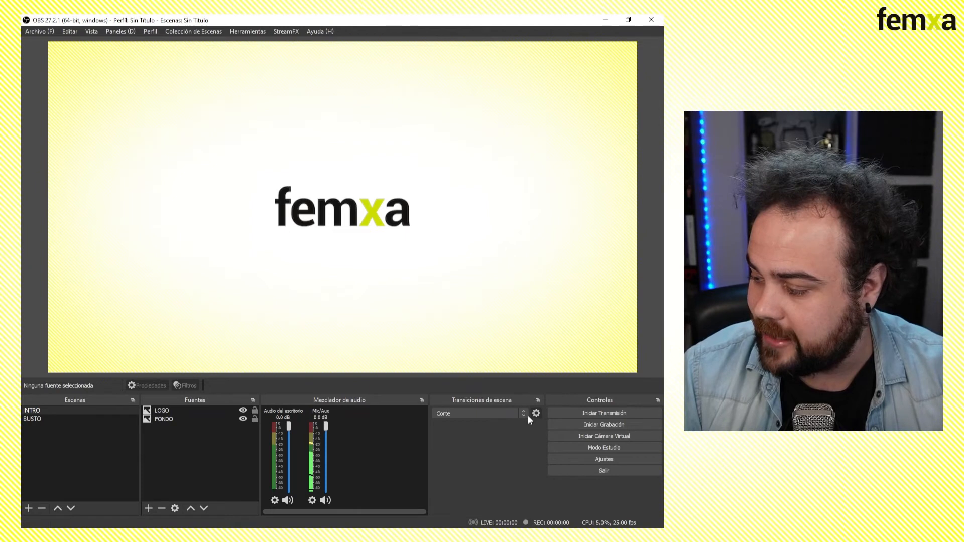
click(524, 414)
click(484, 429)
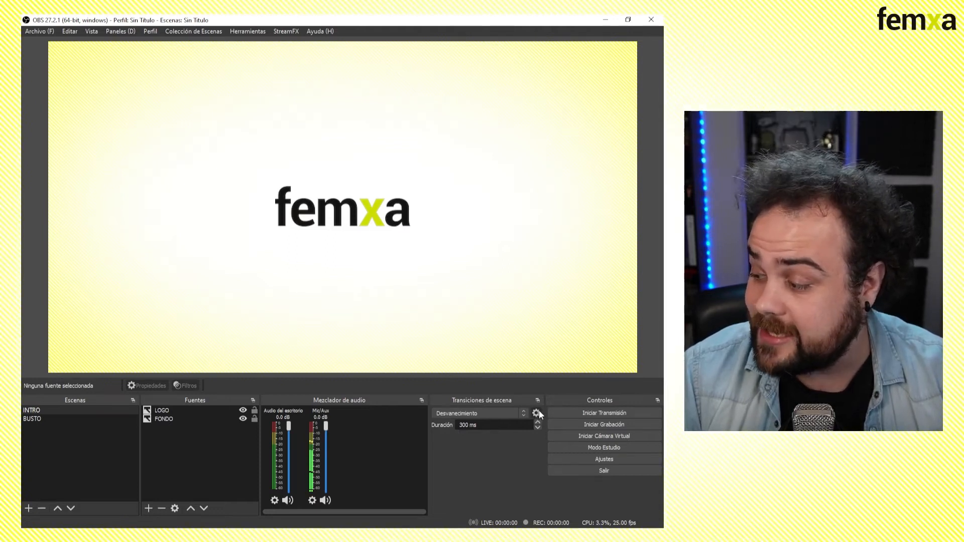
Step: Add a Diapositiva scene transition named IZQUIERDA with its direction set to Izquierda
click(526, 413)
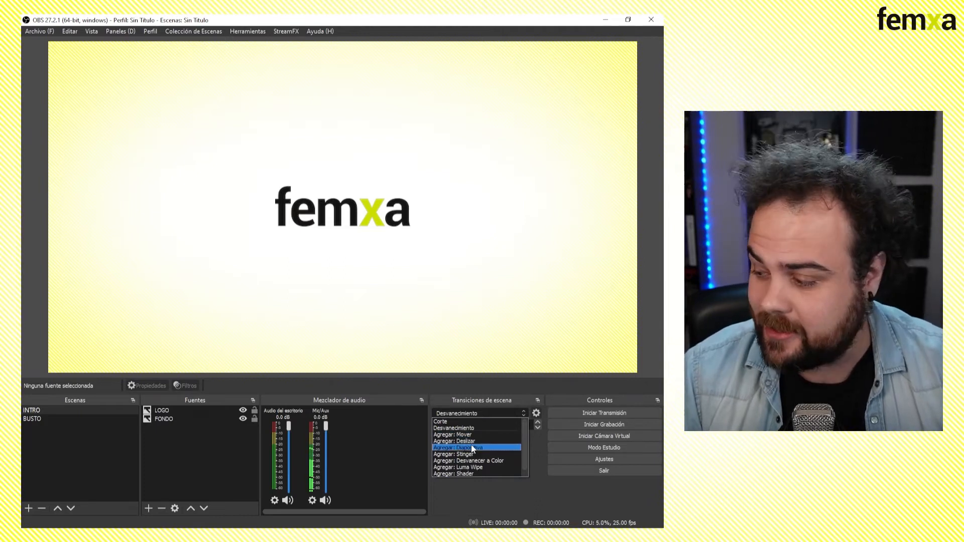
click(475, 447)
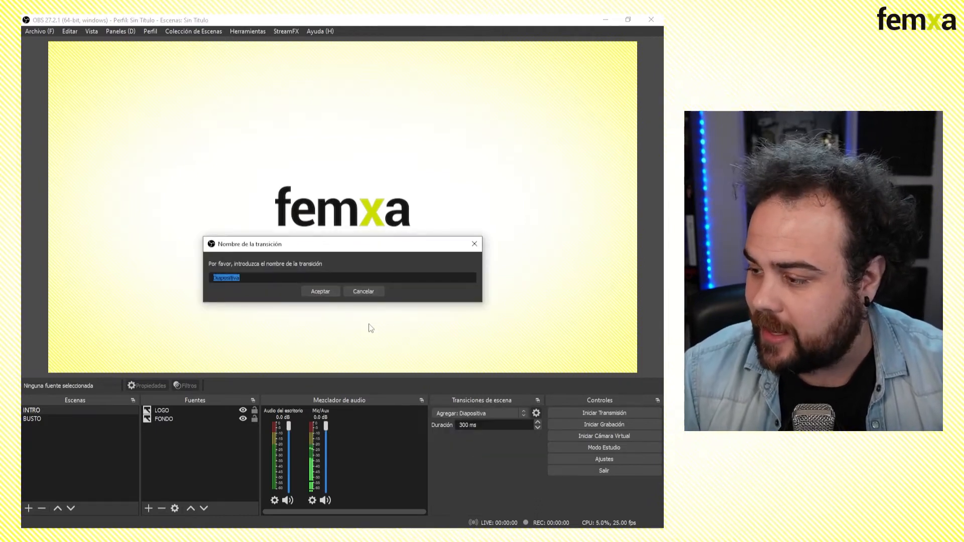
text(IZQUIERDA)
key(Return)
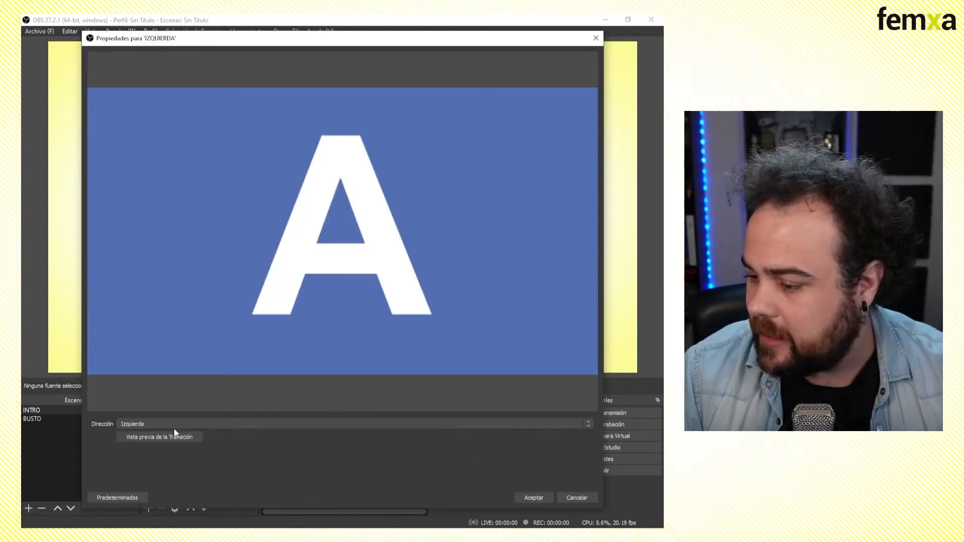
click(181, 427)
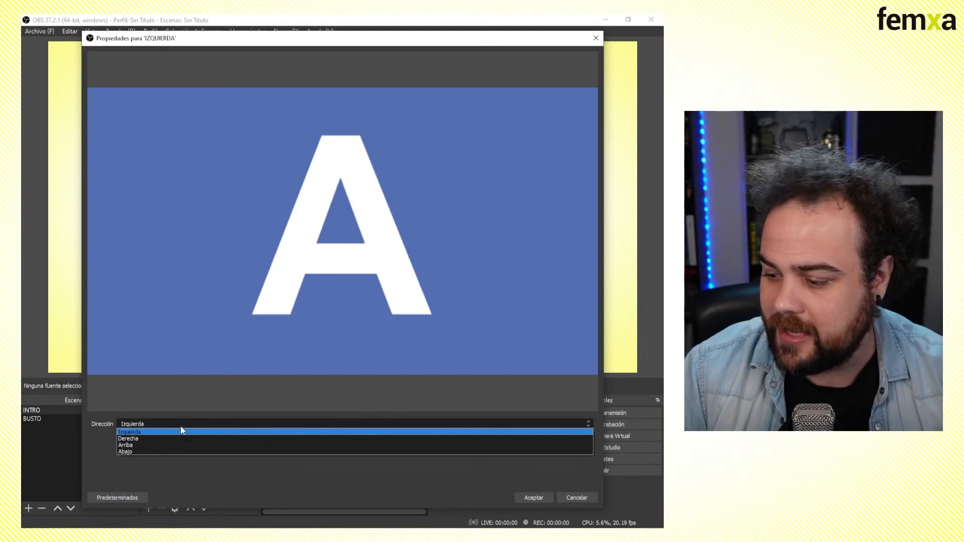
click(144, 433)
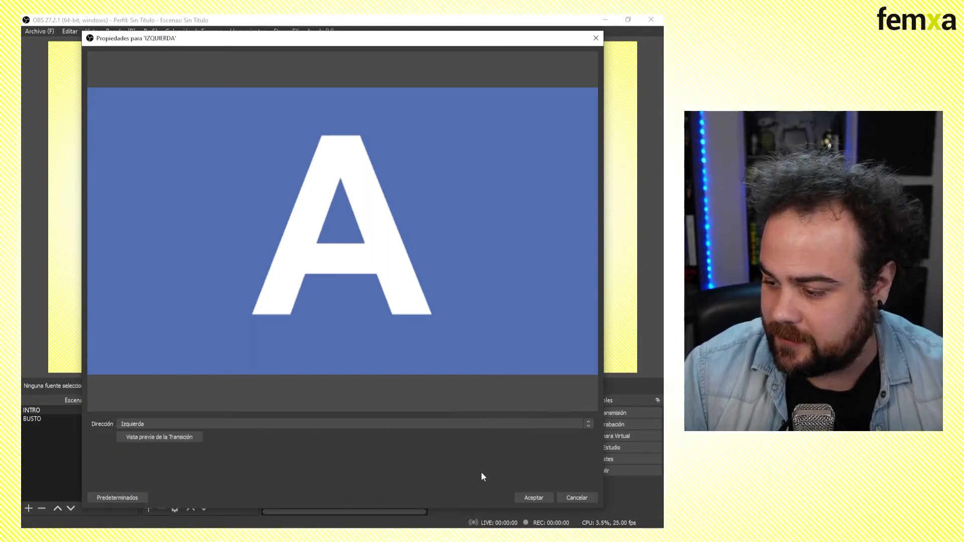
click(532, 497)
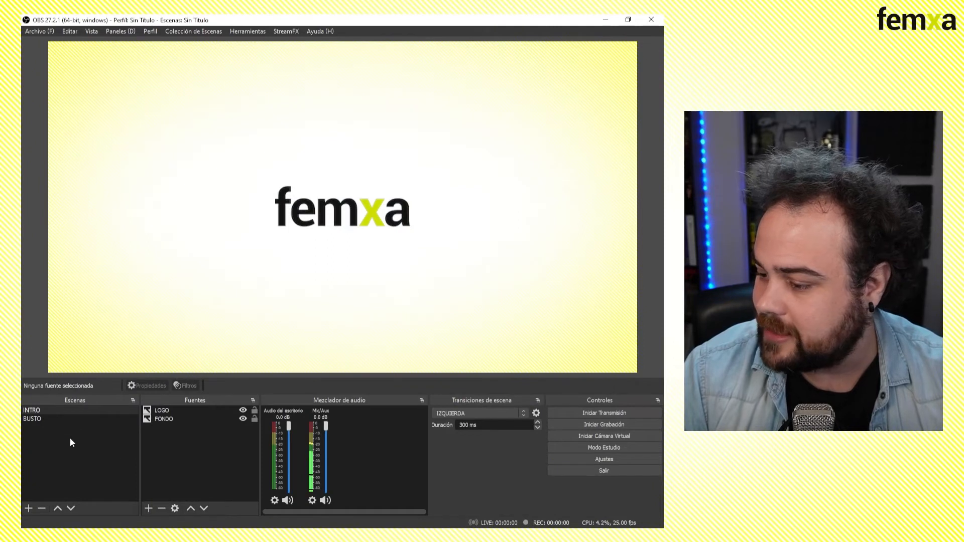
Step: Test the IZQUIERDA transition by switching to BUSTO and back to INTRO, and view its properties without changing them
click(68, 418)
click(65, 408)
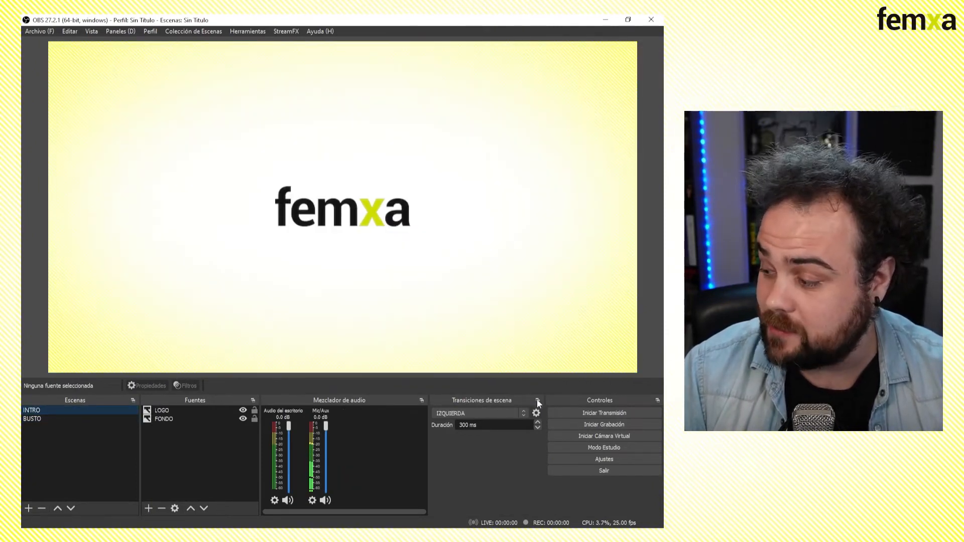
click(537, 413)
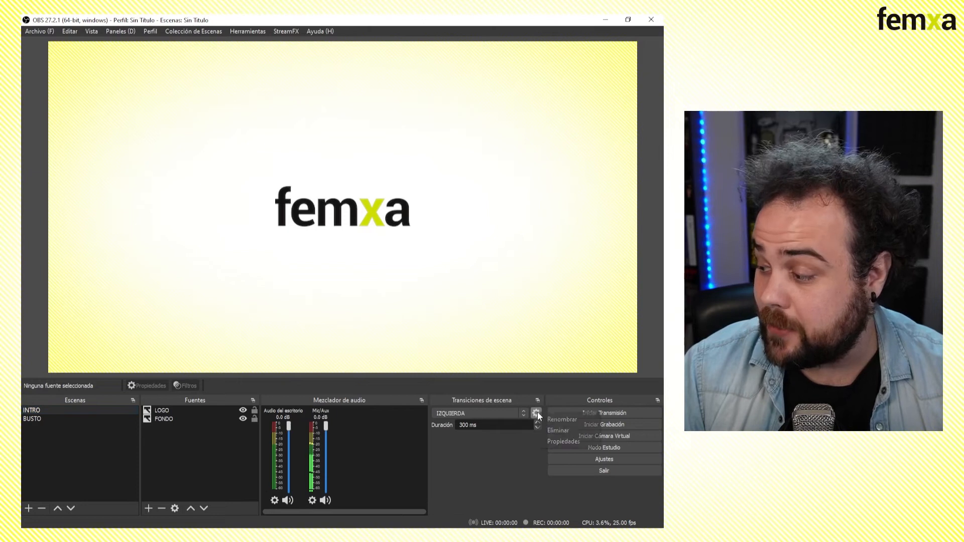
click(566, 441)
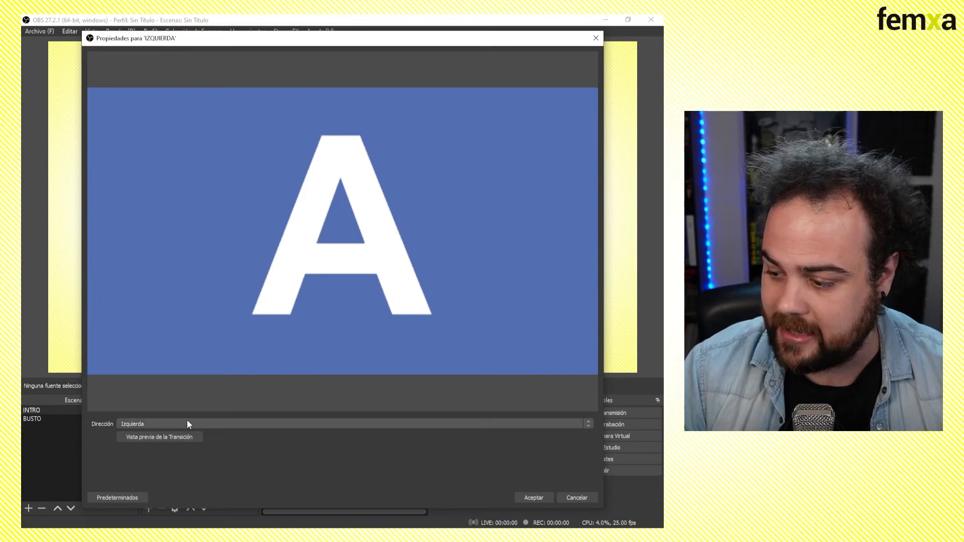
click(577, 498)
Step: Set the scene transition to Corte and test it by switching to BUSTO and back to INTRO
scroll(493, 413, up, 3)
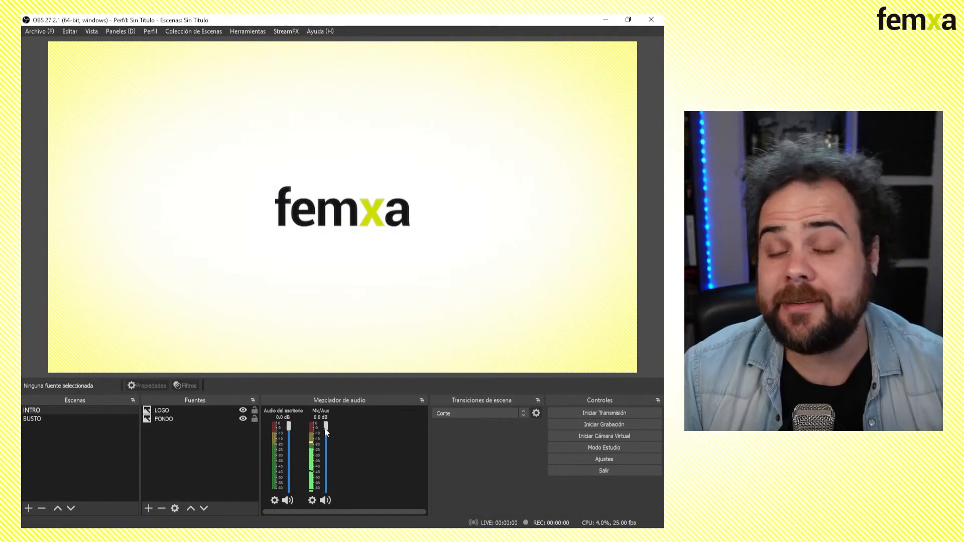
click(84, 416)
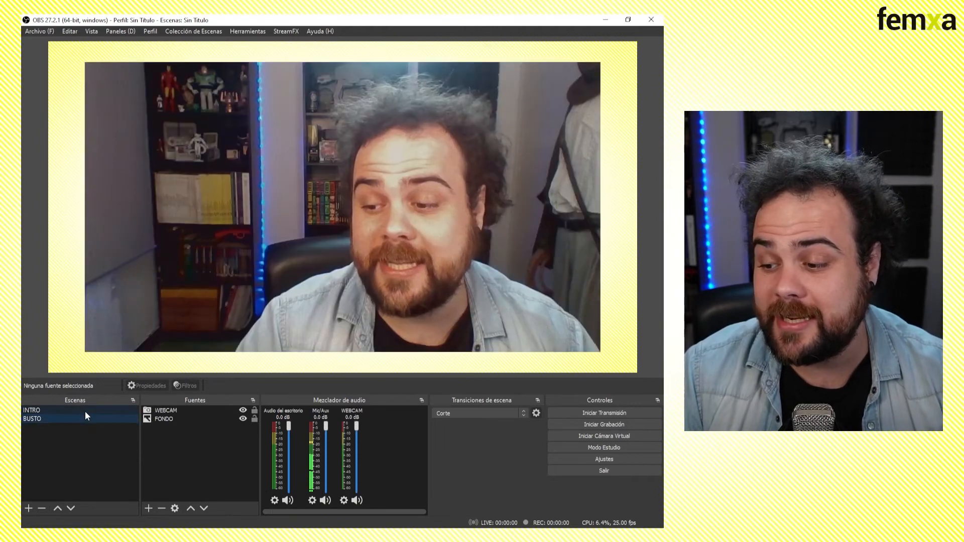
click(87, 411)
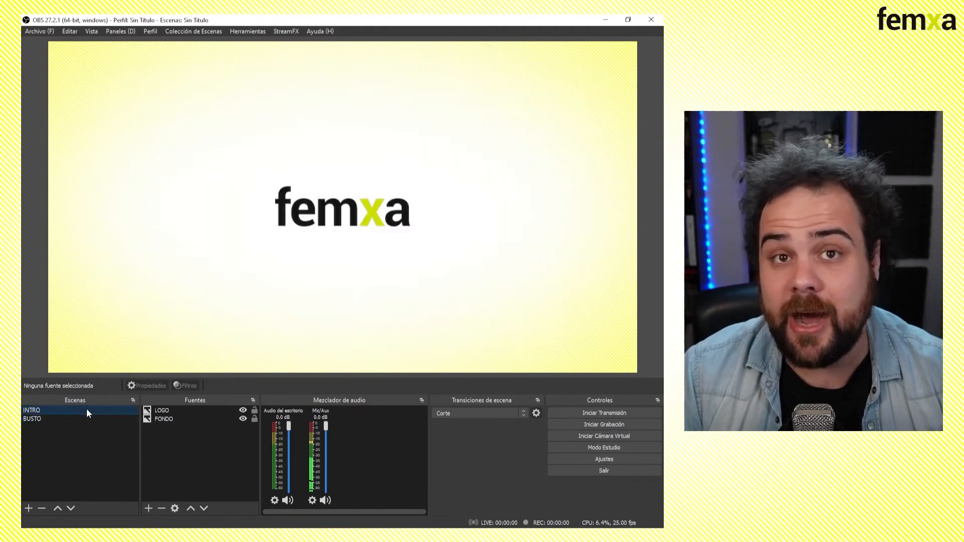
Step: View the transition override options of the INTRO scene and keep Ninguno selected
right_click(42, 410)
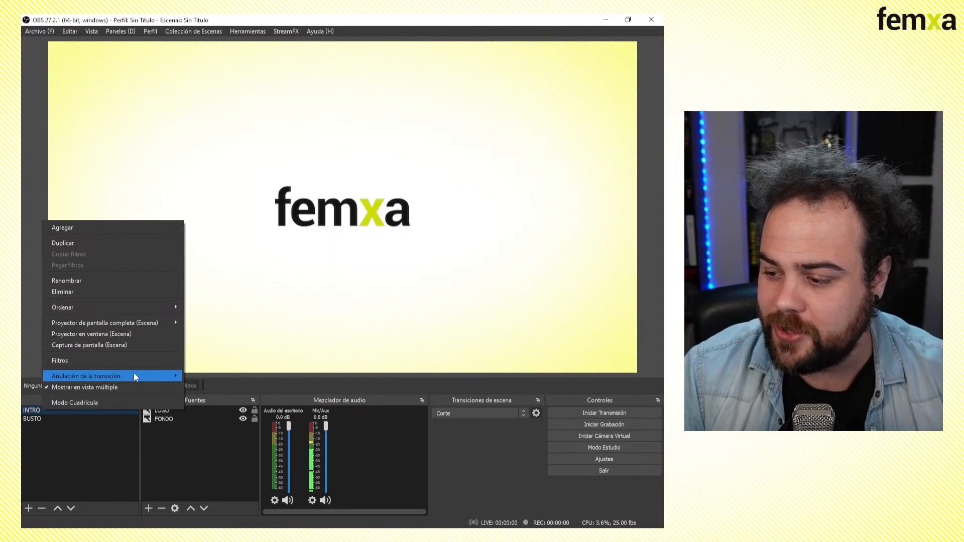
mouse_move(134, 373)
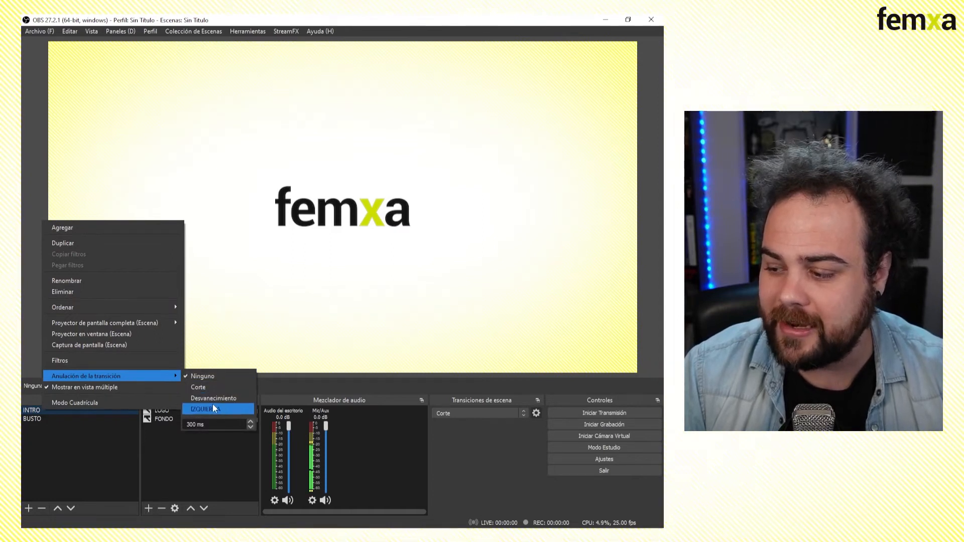
click(210, 376)
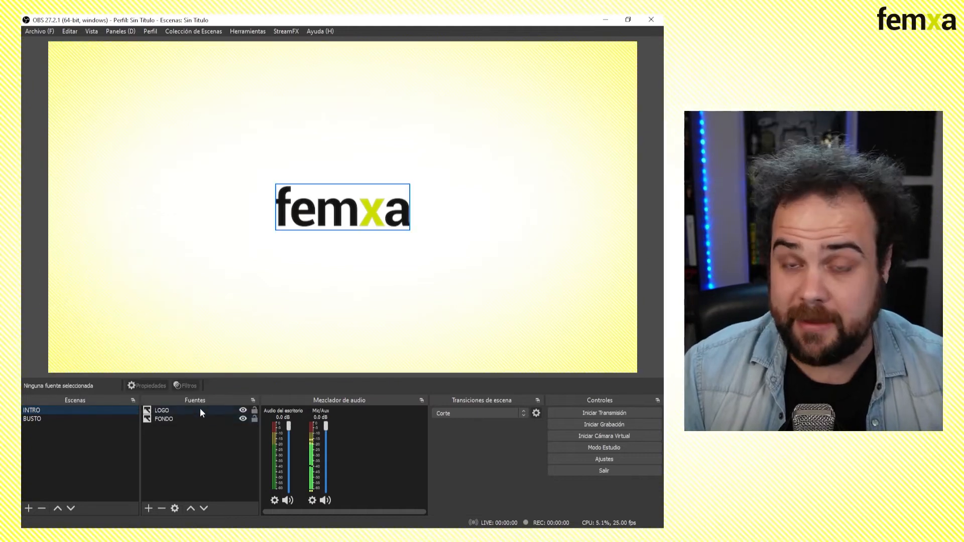
Step: Set the LOGO source's hide transition to Deslizar and accept its properties
right_click(199, 408)
mouse_move(309, 364)
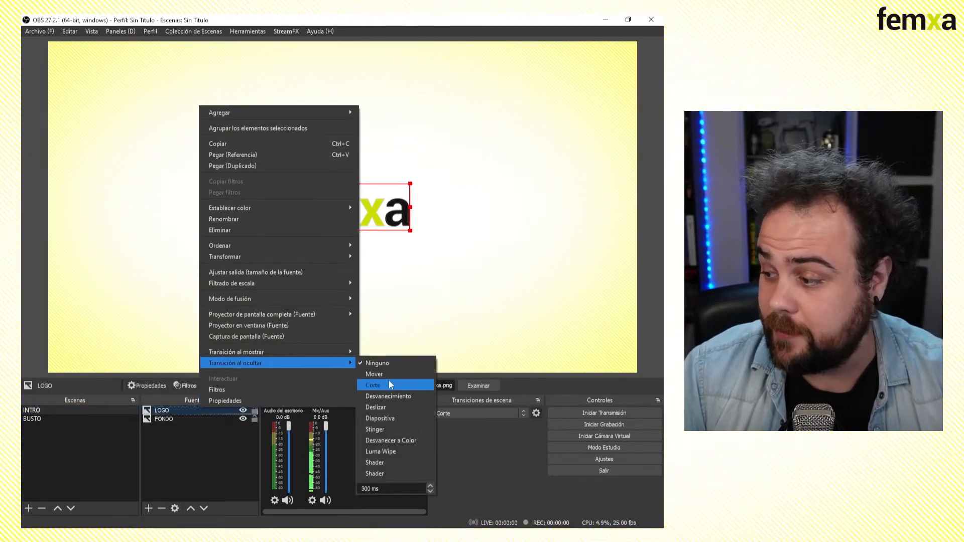
click(391, 410)
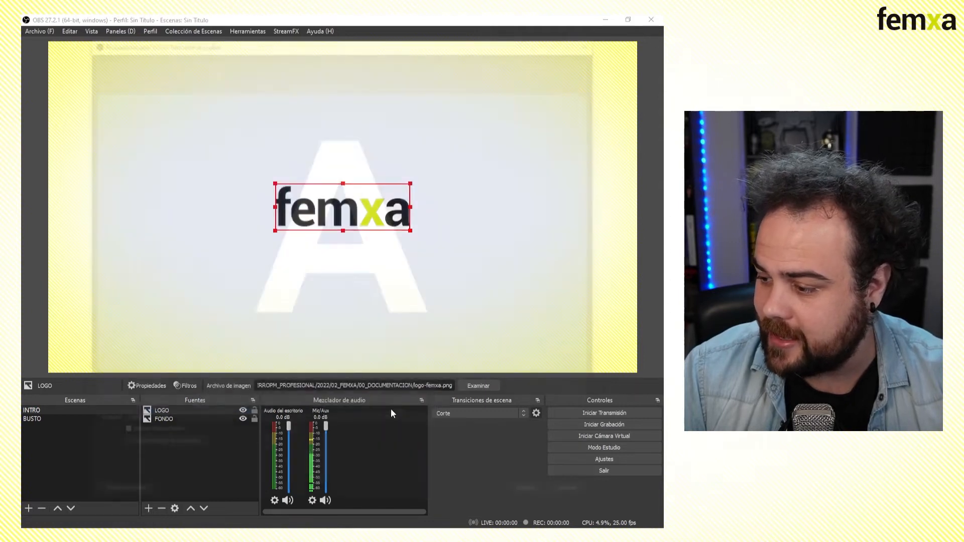
click(538, 498)
Step: Set the LOGO source's show transition to Deslizar with the direction Derecha
right_click(177, 106)
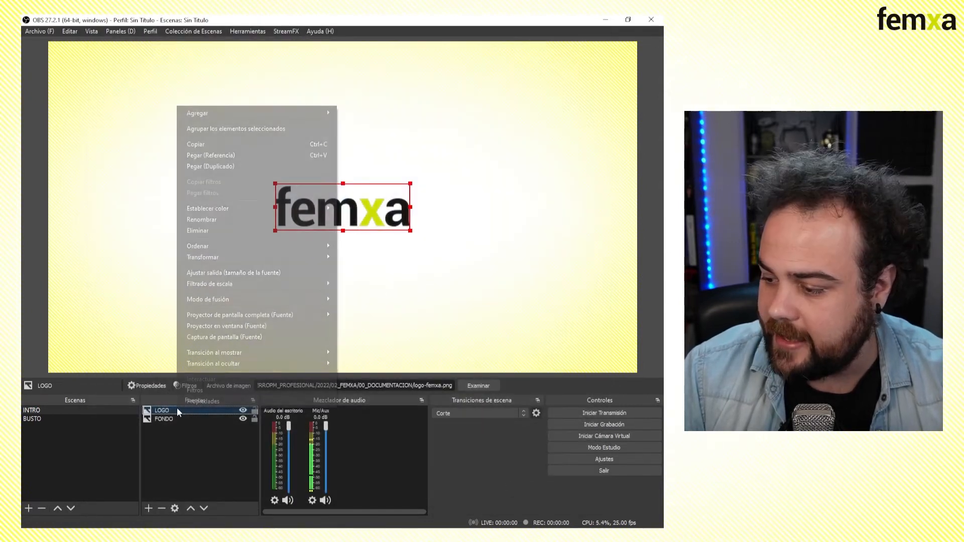
mouse_move(316, 353)
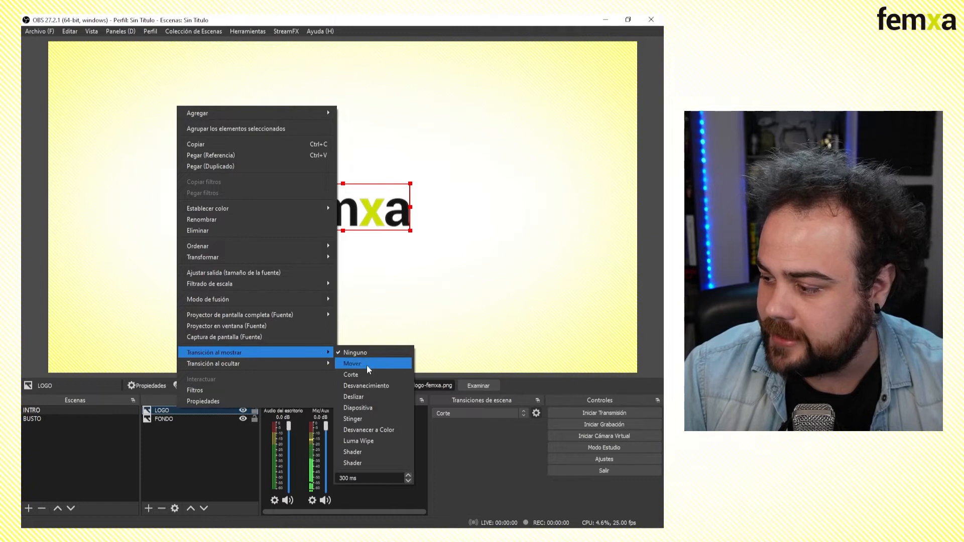
click(374, 397)
click(177, 425)
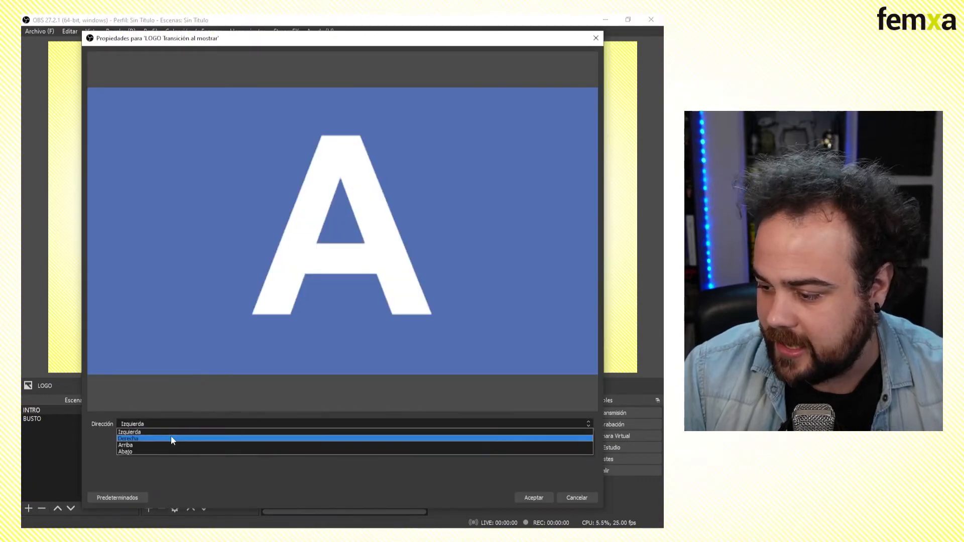
click(171, 438)
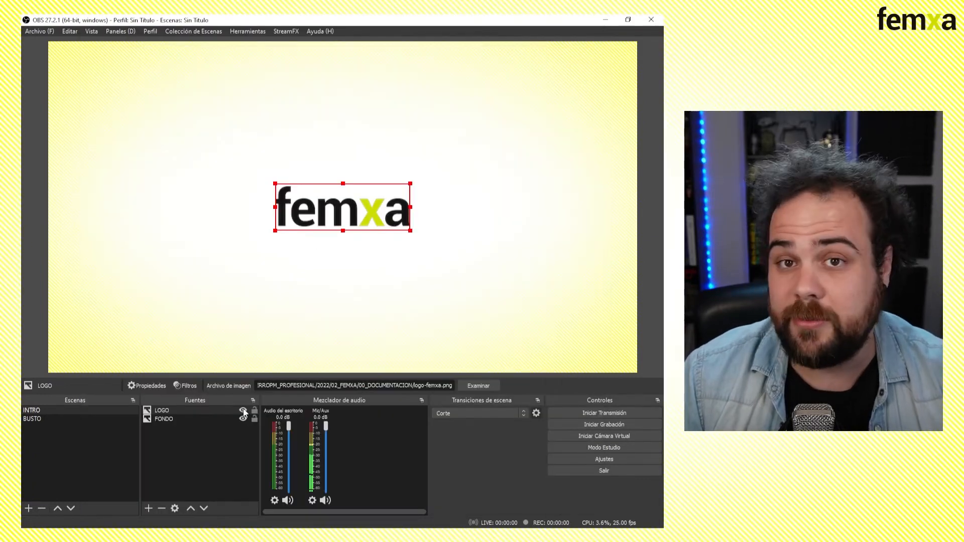
Step: Hide and show the LOGO source to test its transitions, and view the list of available scene transitions
click(243, 410)
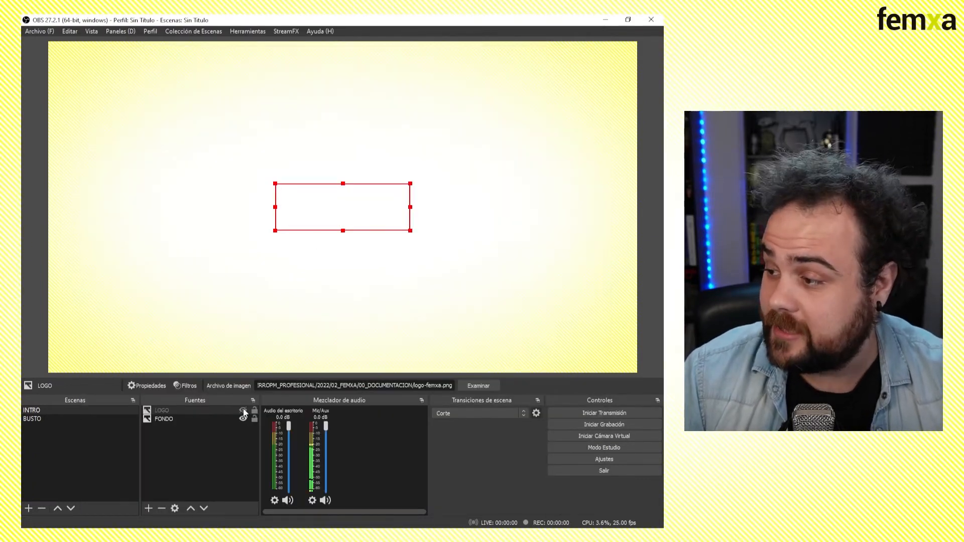
click(243, 411)
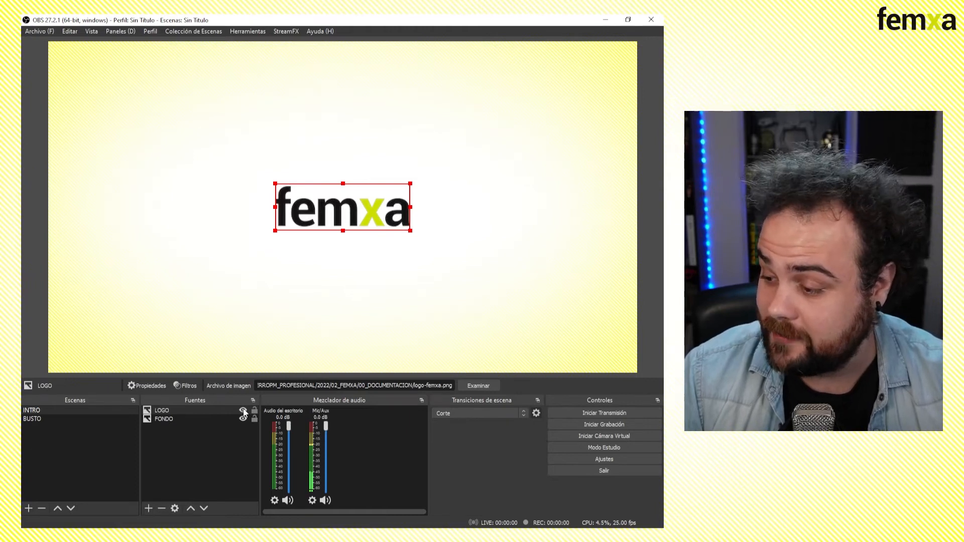
click(67, 411)
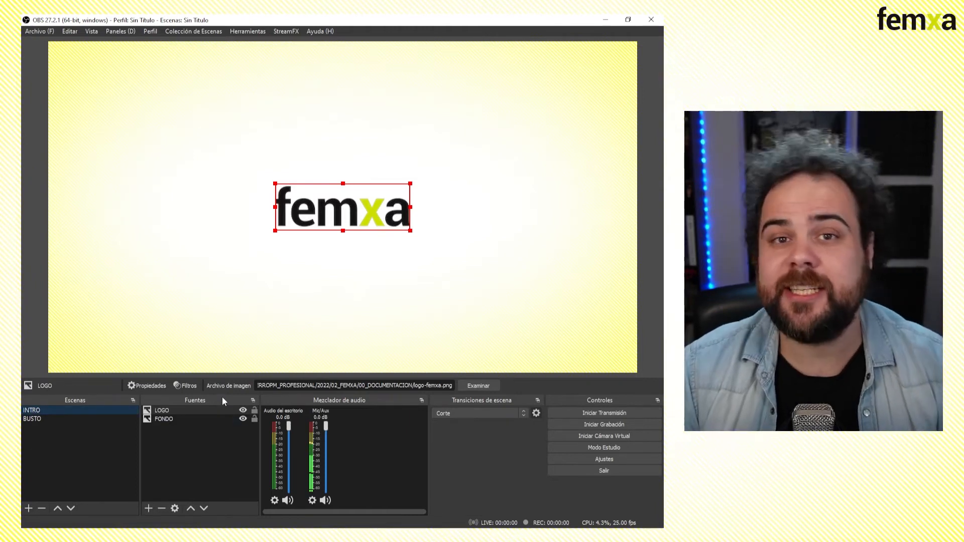
click(526, 414)
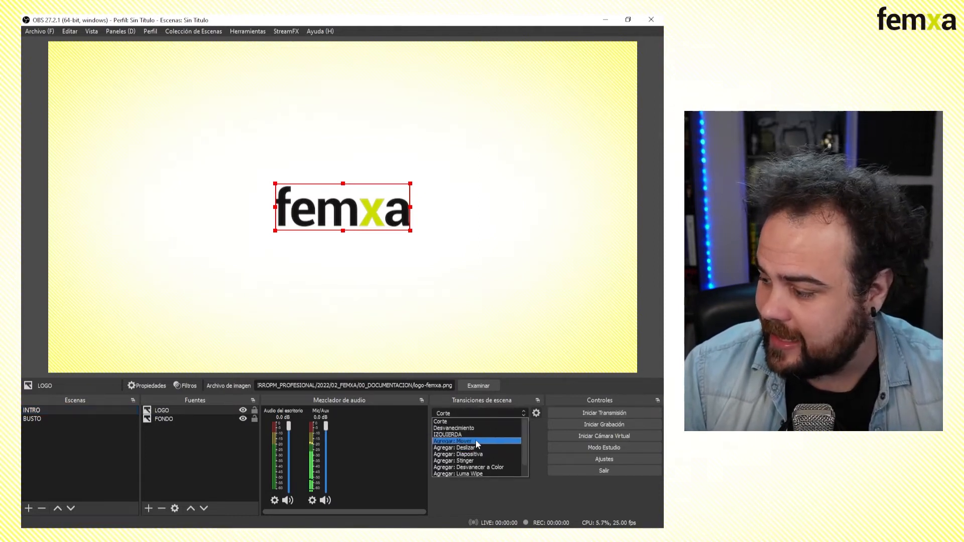
click(522, 410)
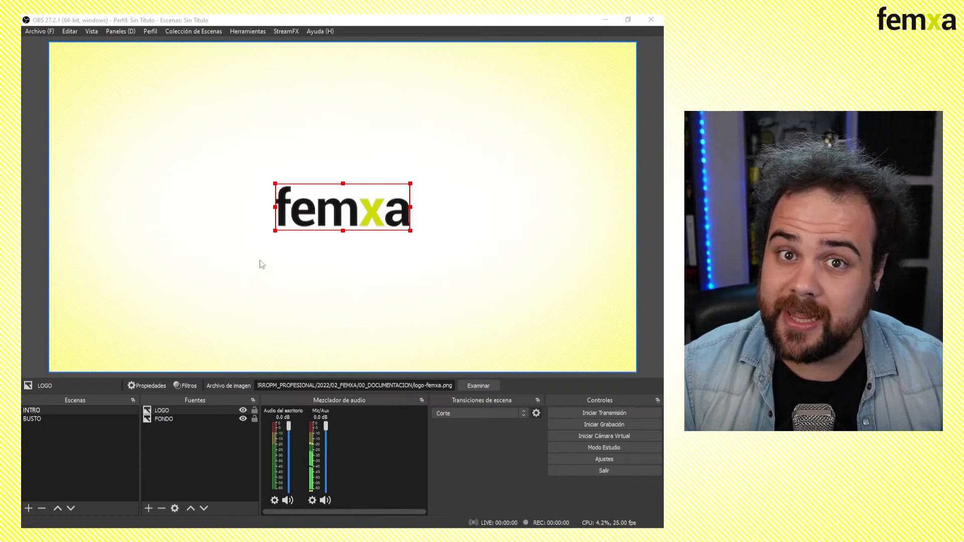
Step: Examine the list of assignable hotkeys in the settings, from the streaming and recording actions down to the scene and source entries
click(39, 31)
click(55, 69)
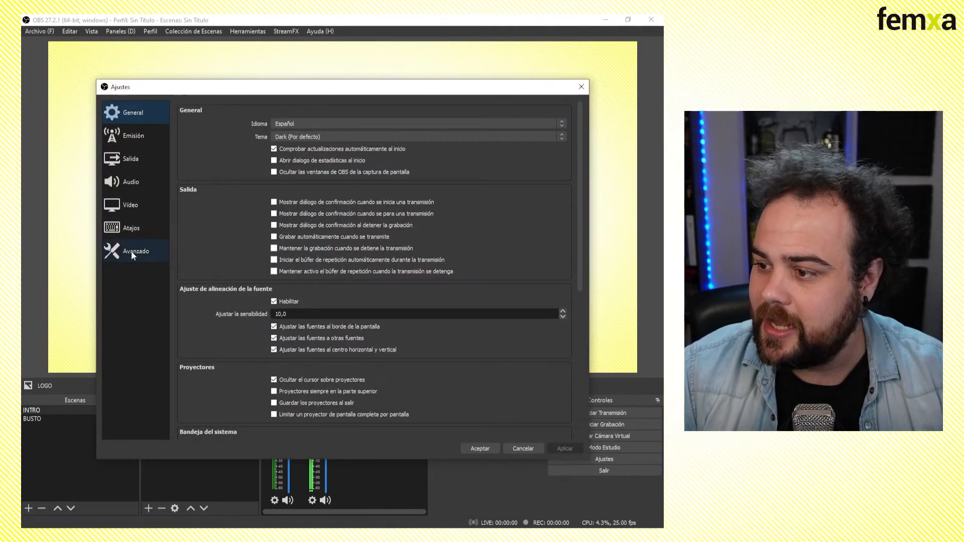
click(131, 228)
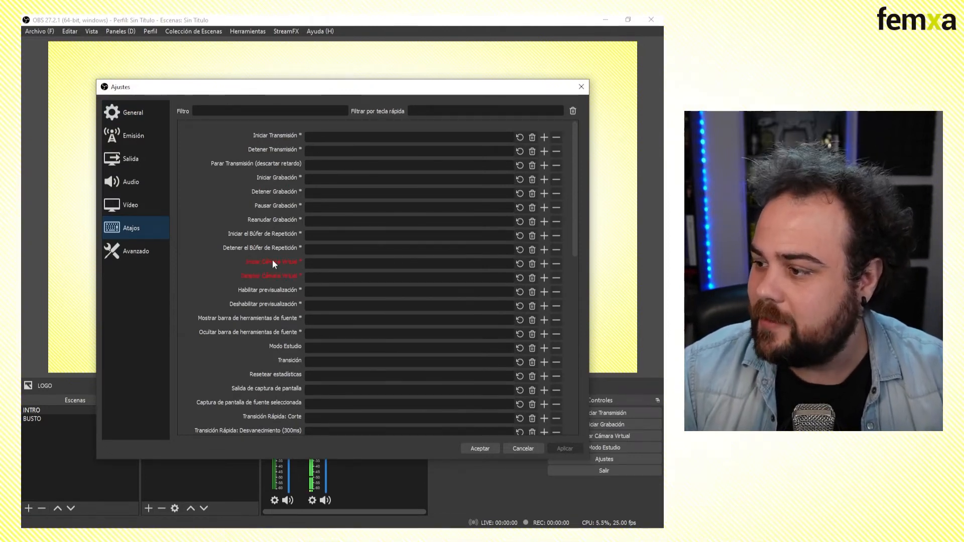
scroll(300, 362, down, 3)
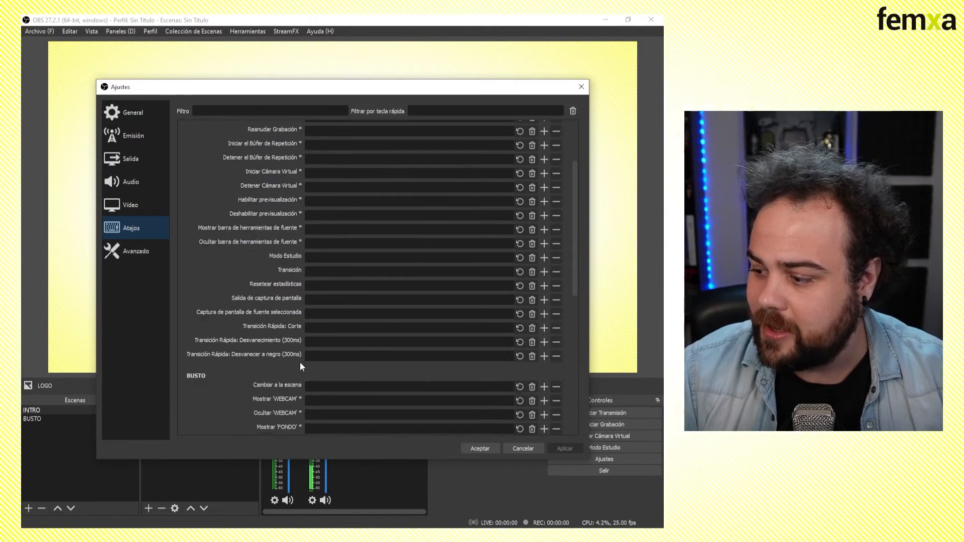
scroll(300, 362, down, 5)
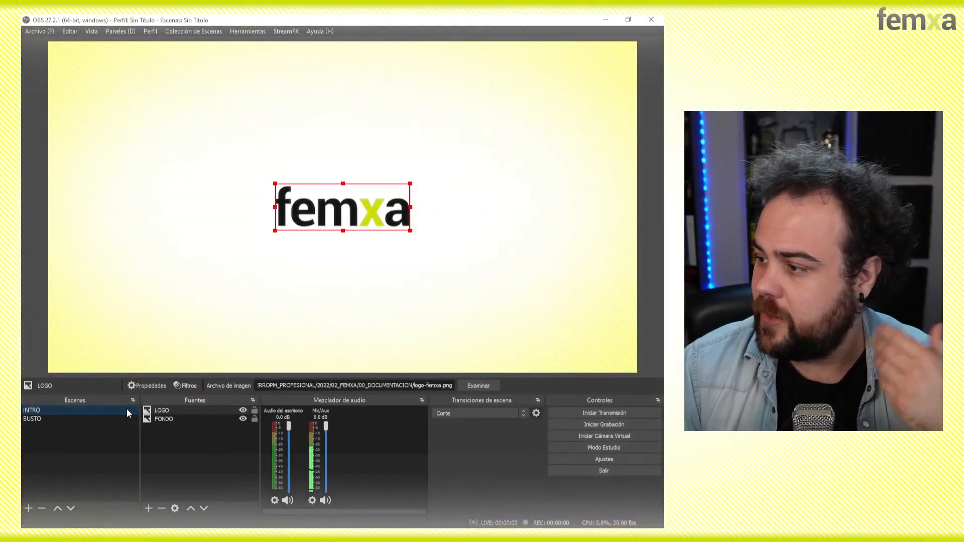
Step: Alternate between the BUSTO and INTRO scenes to compare them, finish on INTRO and clear the source selection
click(104, 419)
click(109, 410)
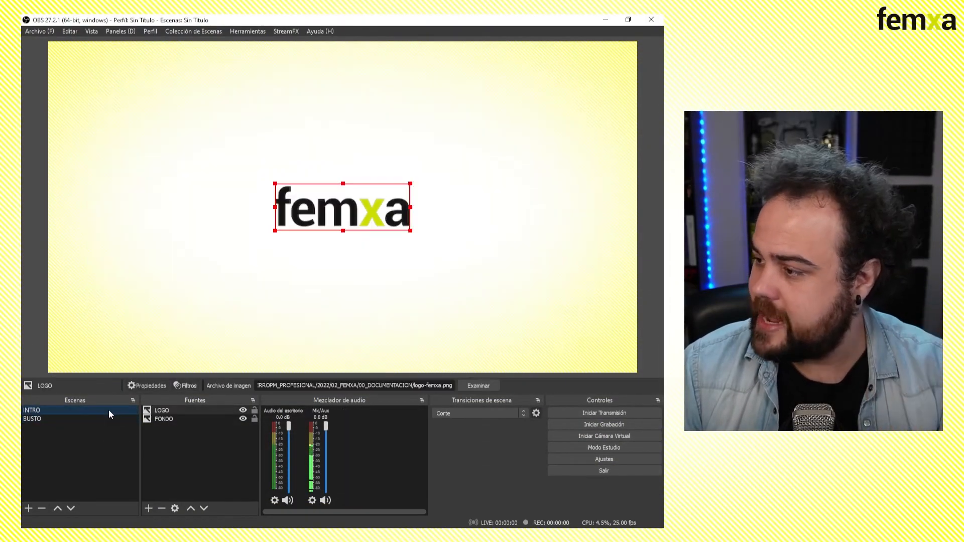
click(104, 417)
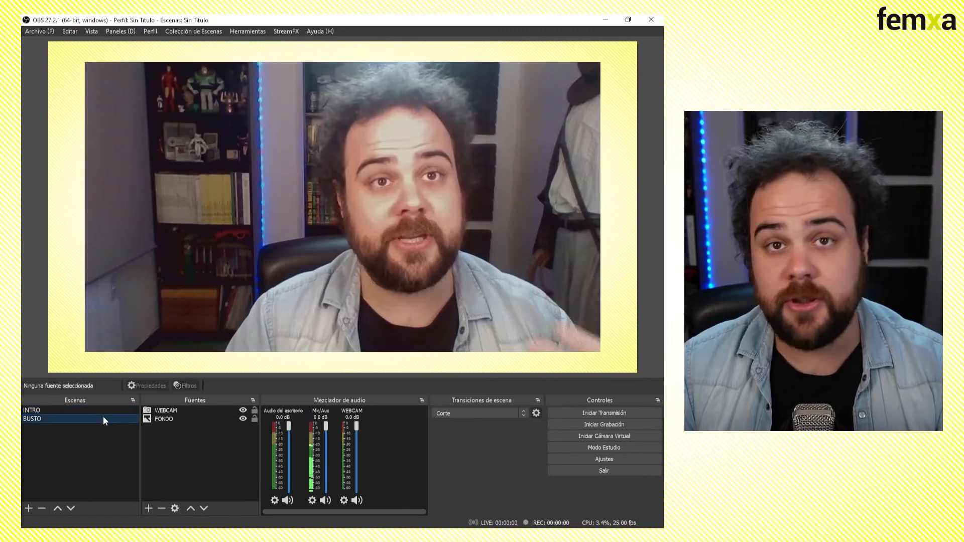
click(105, 411)
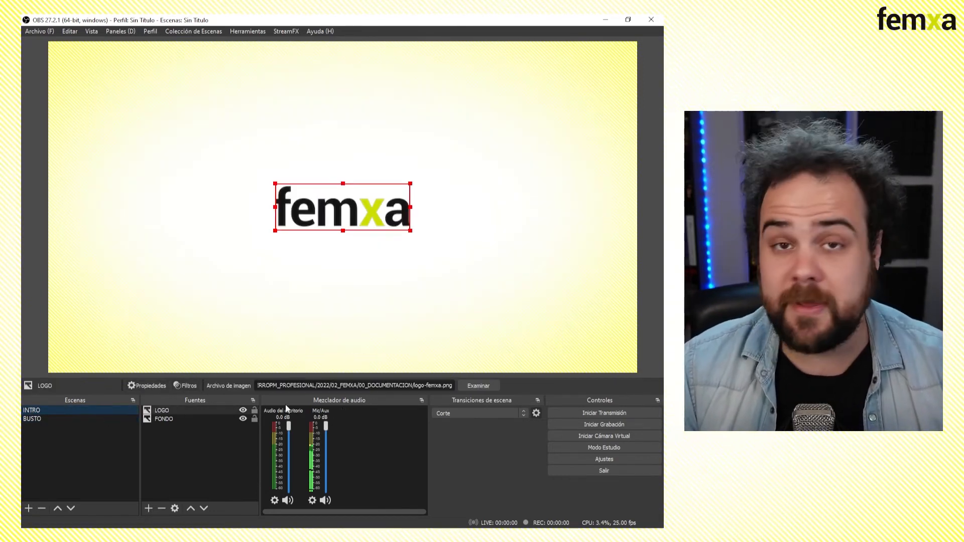
click(224, 448)
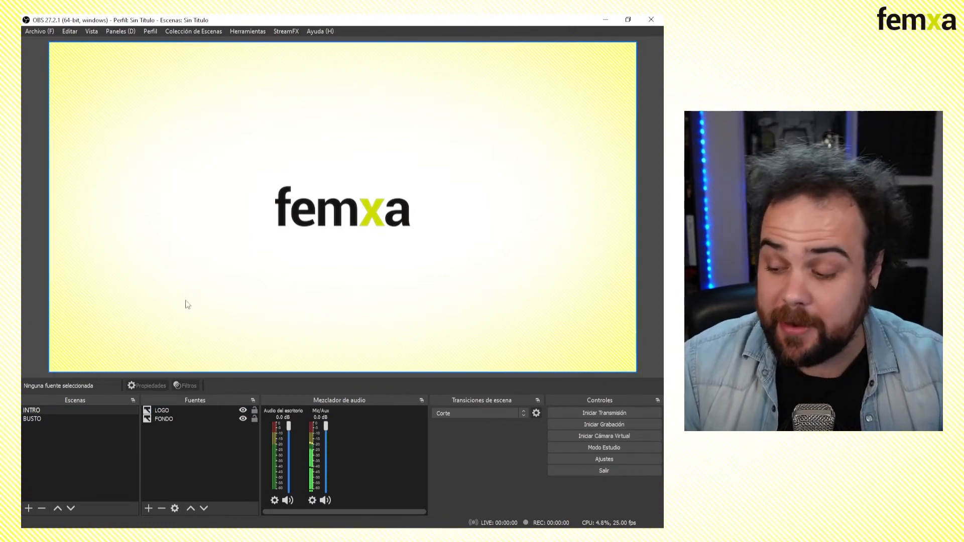
Step: Switch to the BUSTO scene and back to INTRO, select the logo in the preview, and stop the recording
click(44, 418)
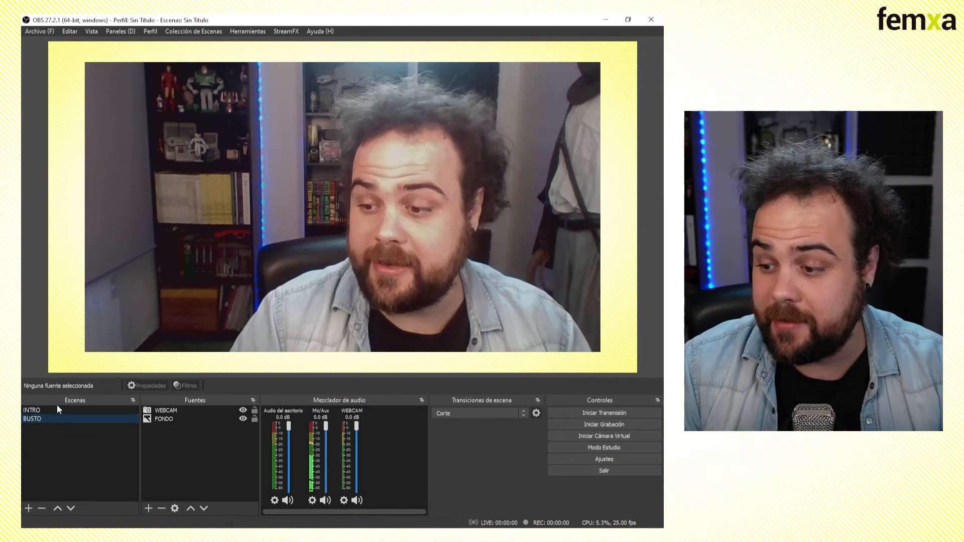
click(56, 411)
drag(387, 198, 395, 161)
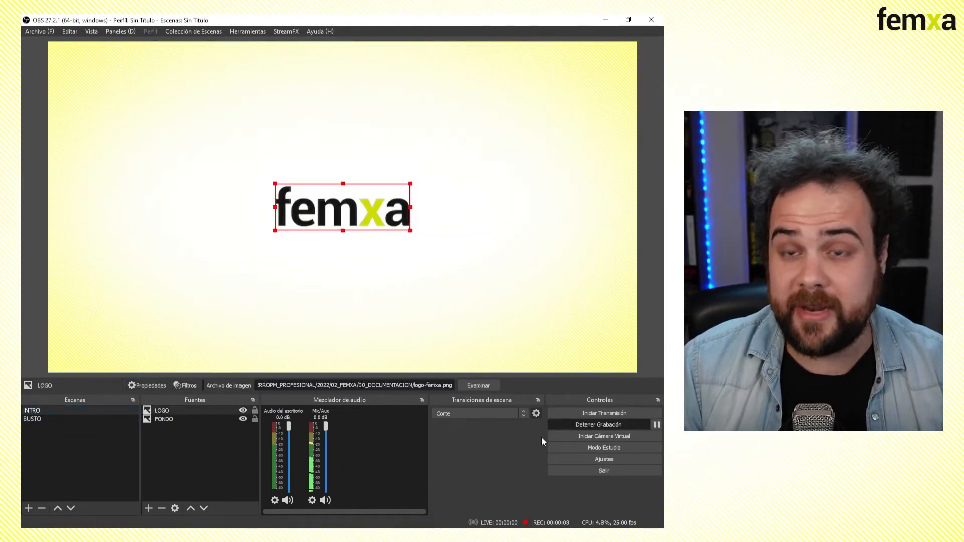
click(619, 425)
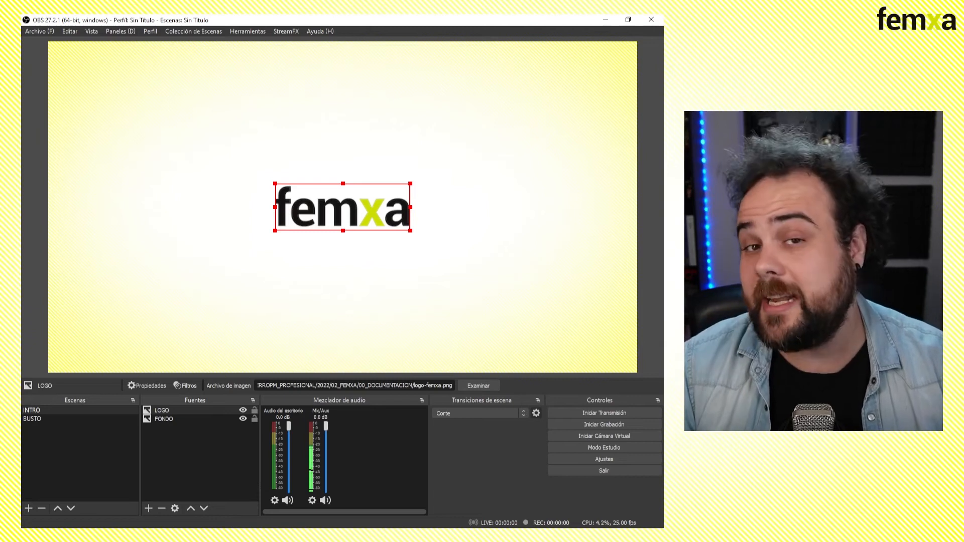
Step: Enable studio mode, load the BUSTO scene into the preview, and transition it to the program output
click(597, 448)
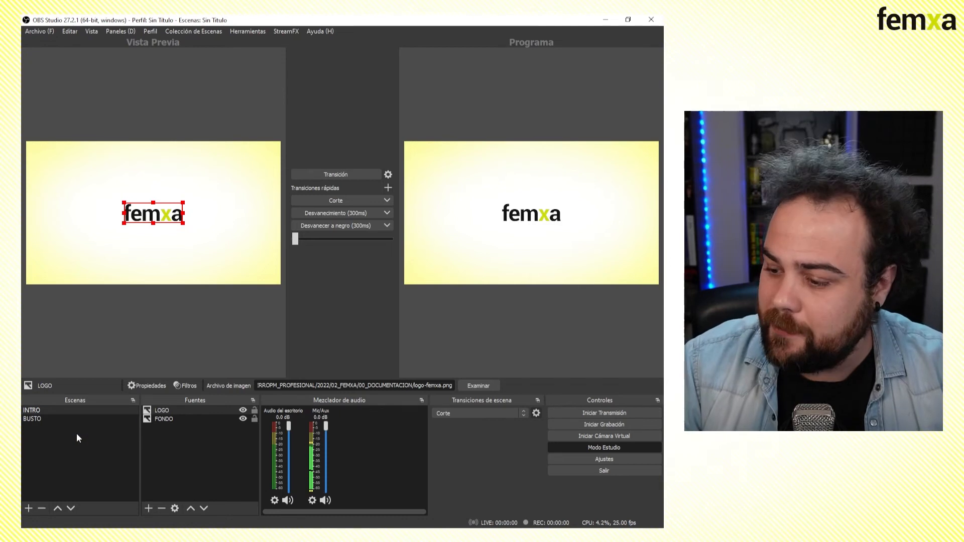
click(74, 420)
mouse_move(206, 170)
mouse_down()
mouse_move(198, 212)
mouse_move(201, 160)
mouse_move(197, 171)
mouse_move(210, 175)
mouse_up()
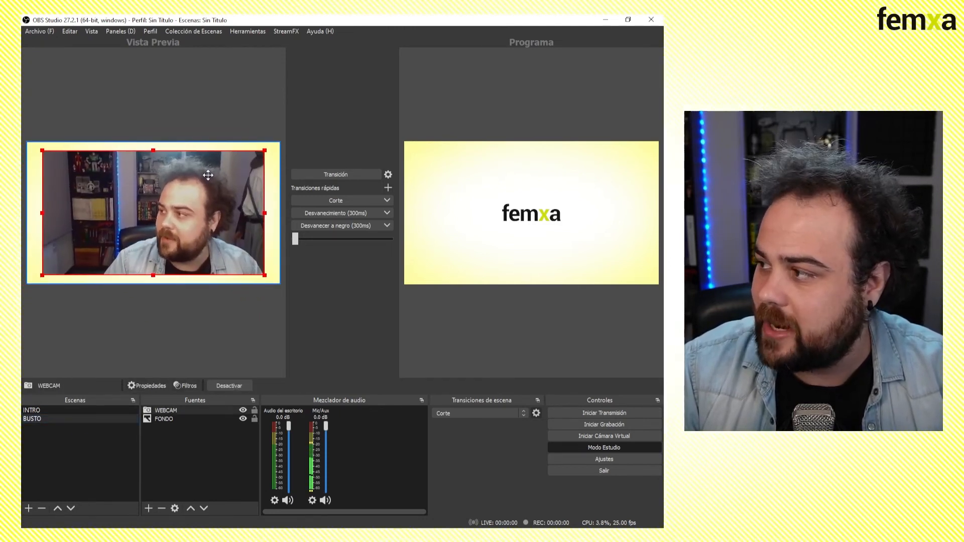
click(346, 172)
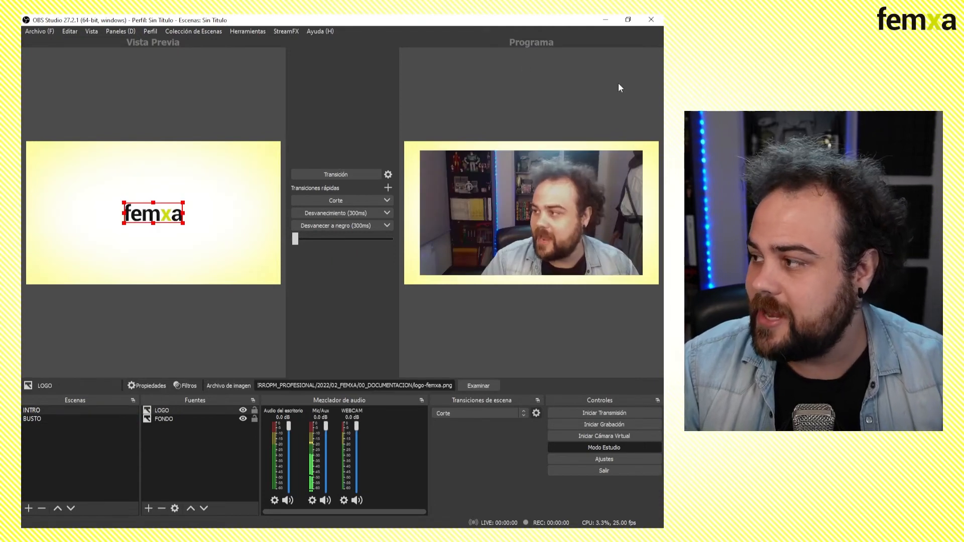
click(160, 220)
click(160, 219)
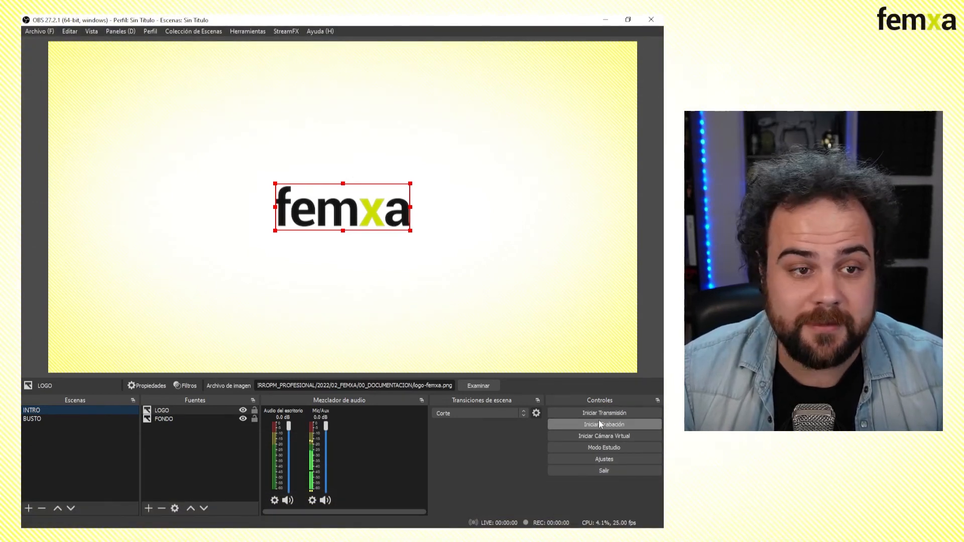
Step: Review the streaming service and server options in the Emisión settings, keeping Twitch and Automático (Recomendado)
click(47, 31)
click(61, 72)
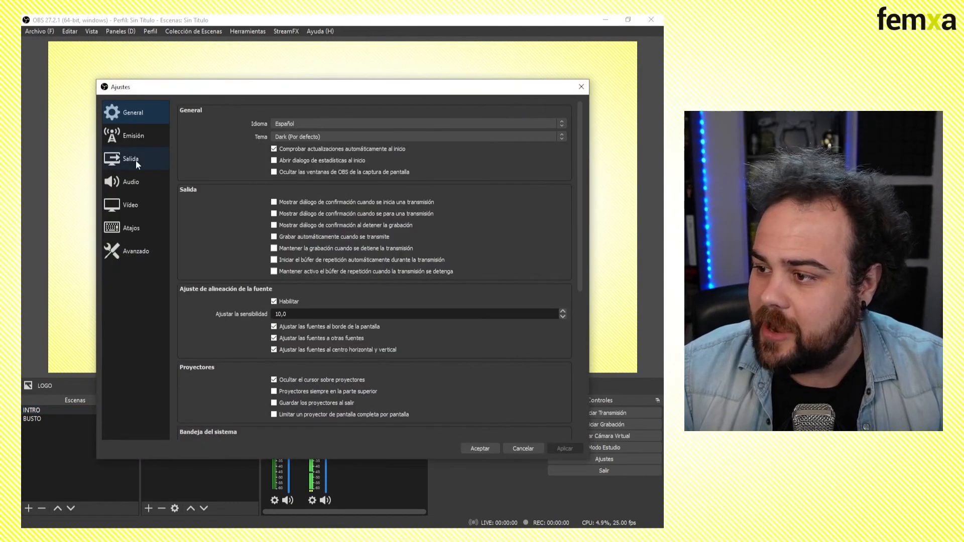
click(139, 140)
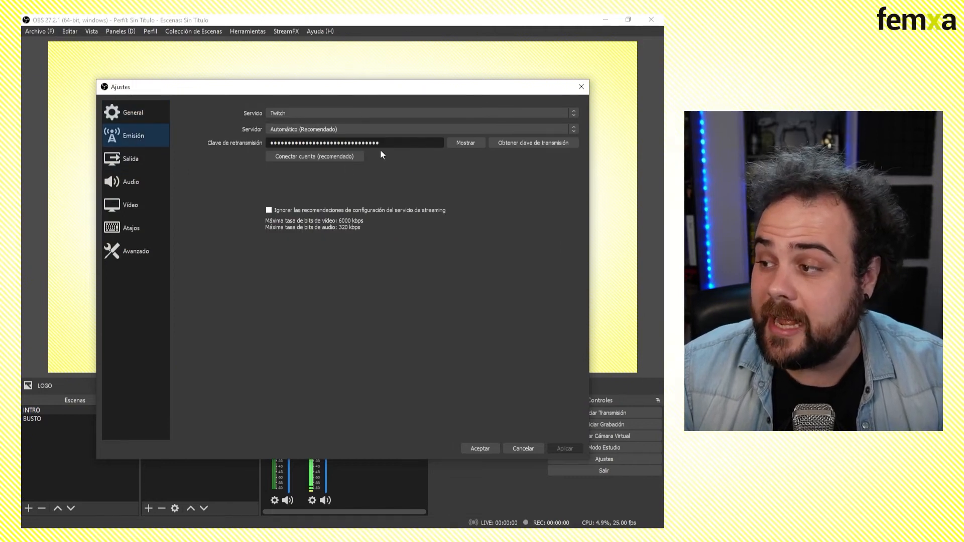
click(366, 113)
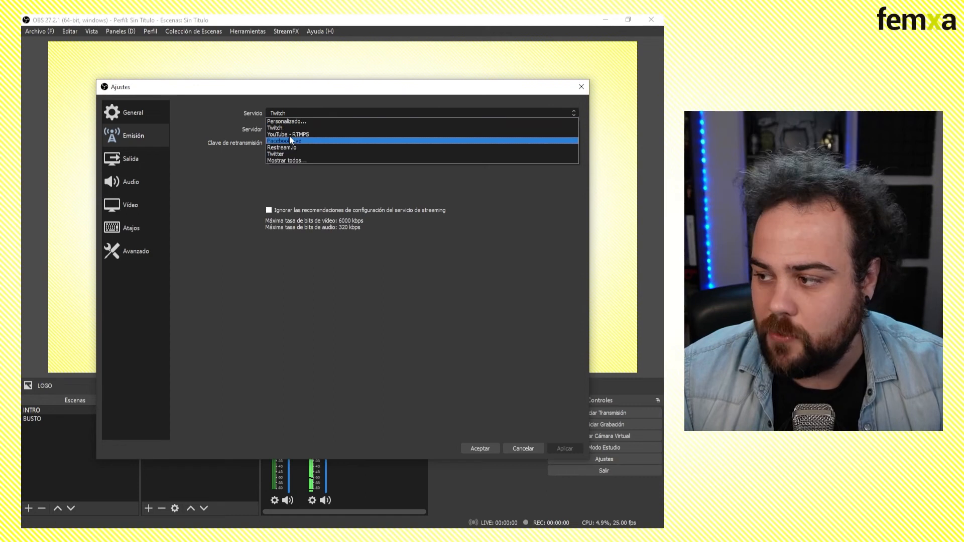
click(294, 129)
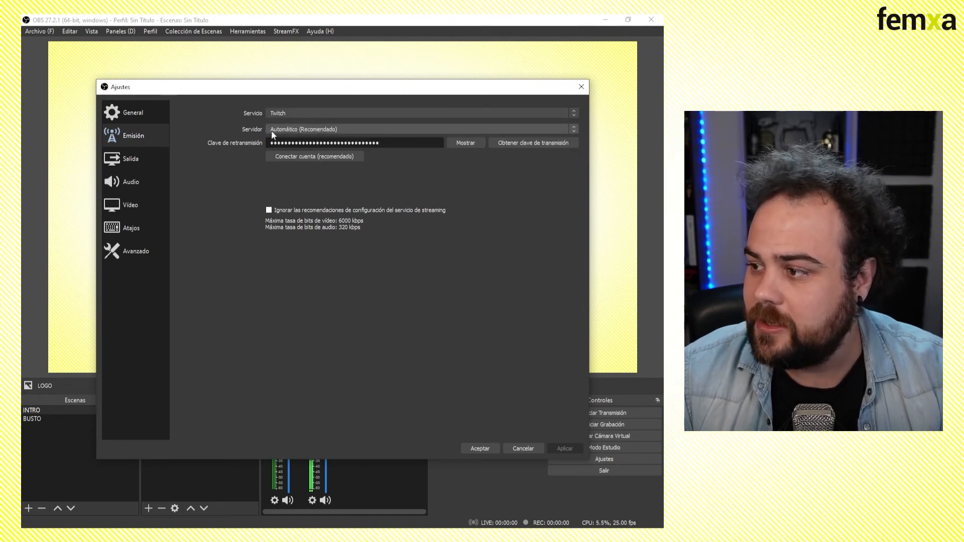
click(305, 130)
click(304, 130)
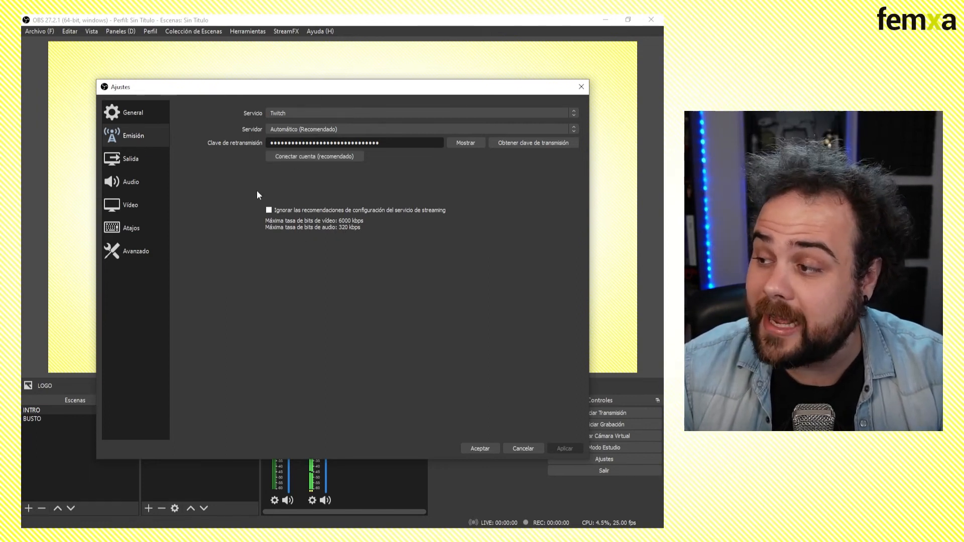
Step: Compare the Salida and Emisión settings and review the streaming encoder options, keeping Hardware (NVENC)
click(137, 160)
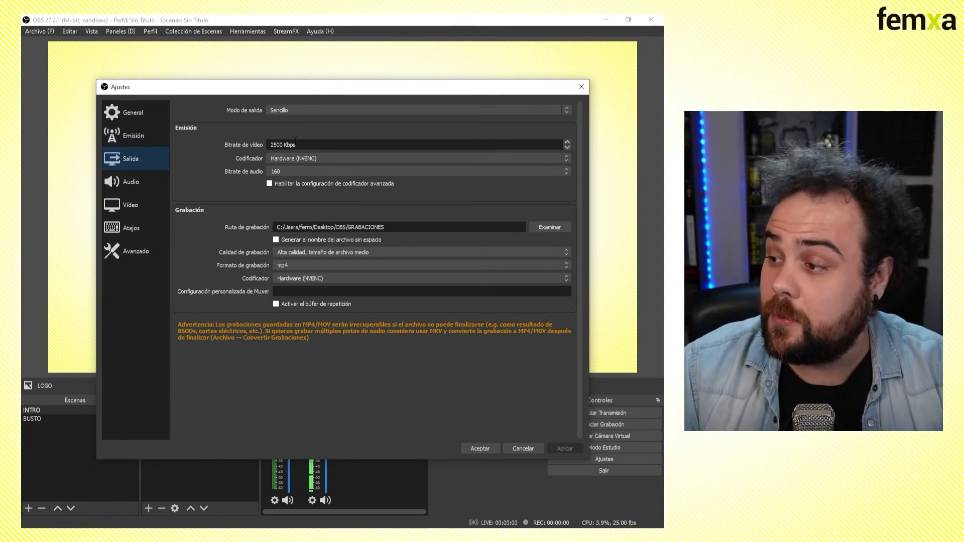
click(146, 143)
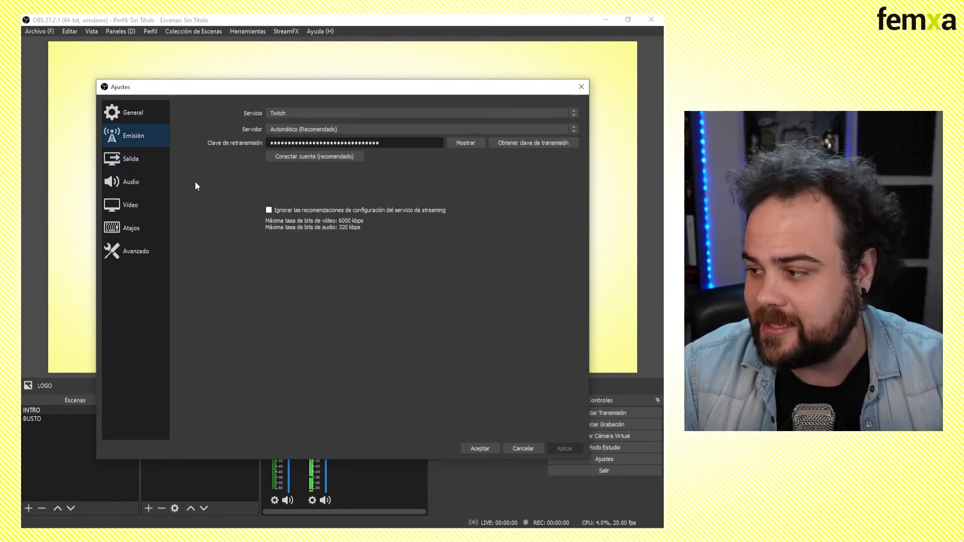
click(143, 158)
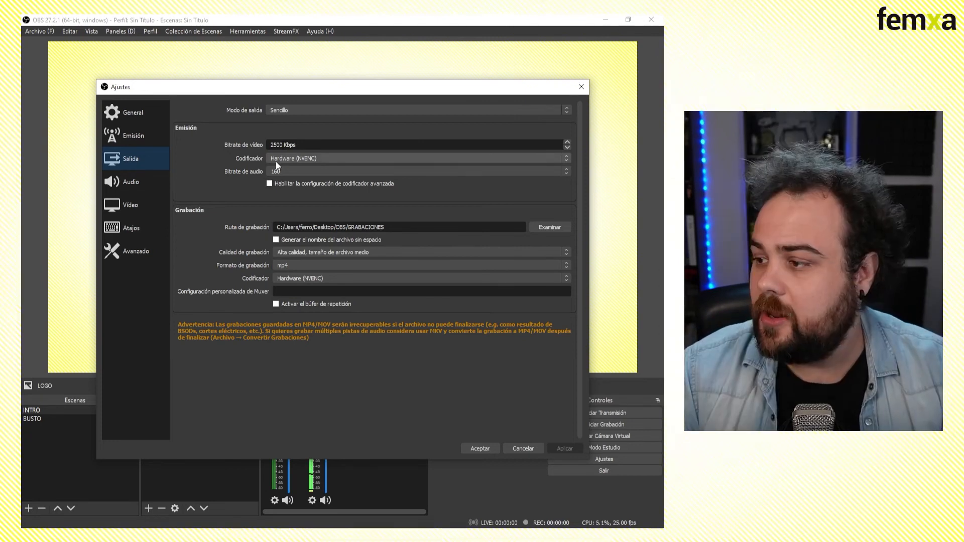
click(303, 158)
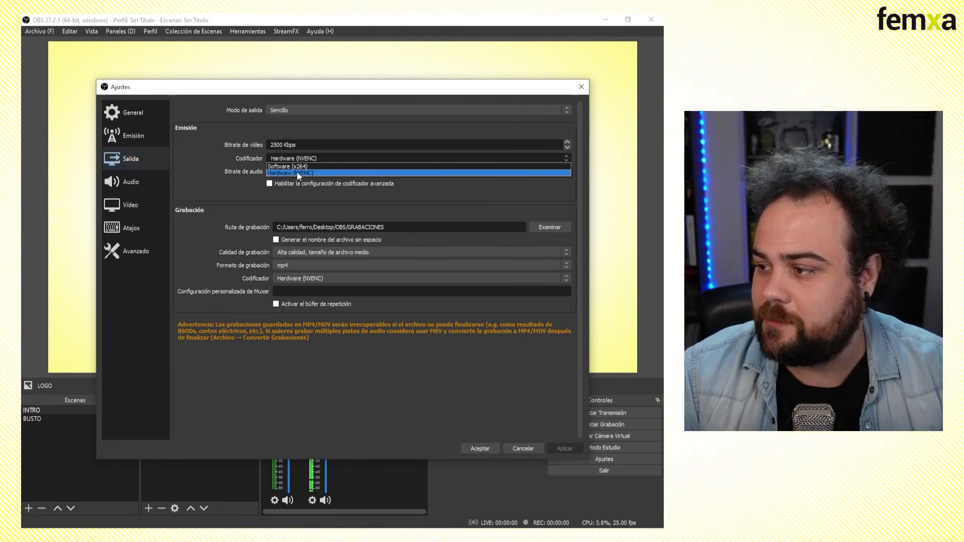
click(297, 172)
click(295, 160)
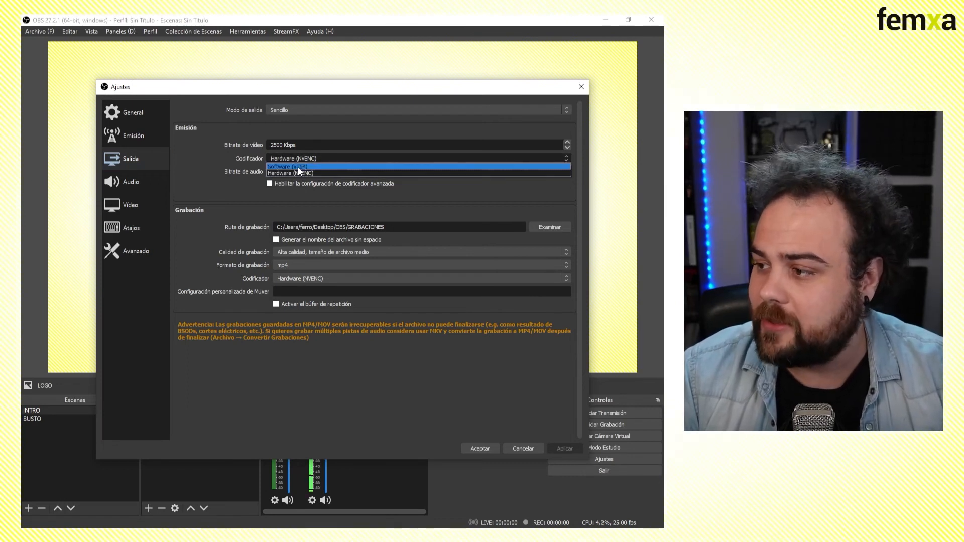
click(306, 159)
Step: Set the streaming audio bitrate to 320 in the output settings
click(291, 170)
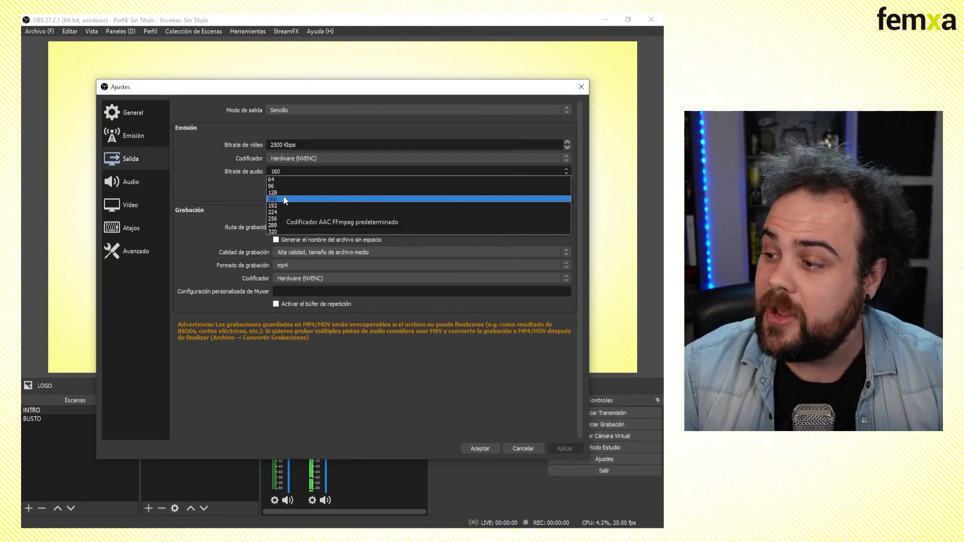
click(274, 197)
click(279, 175)
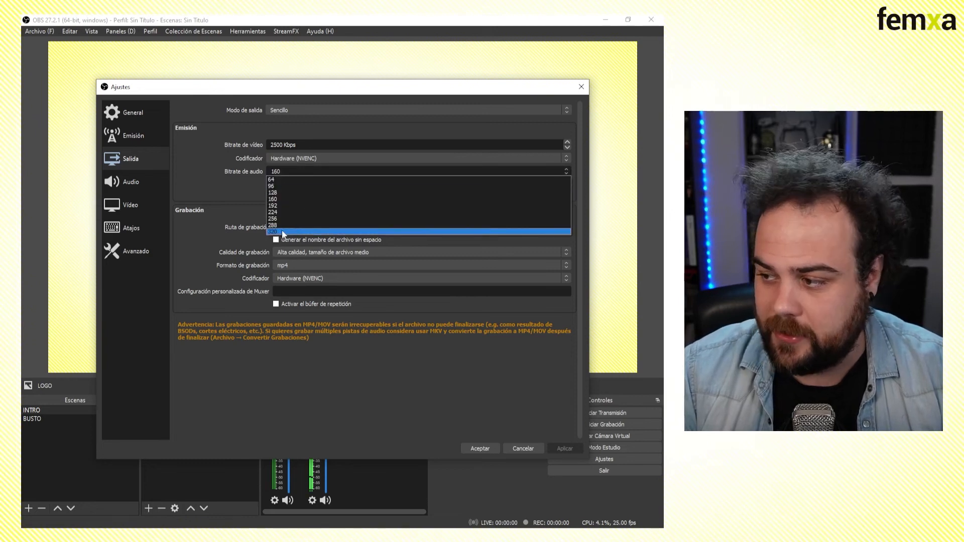
click(281, 232)
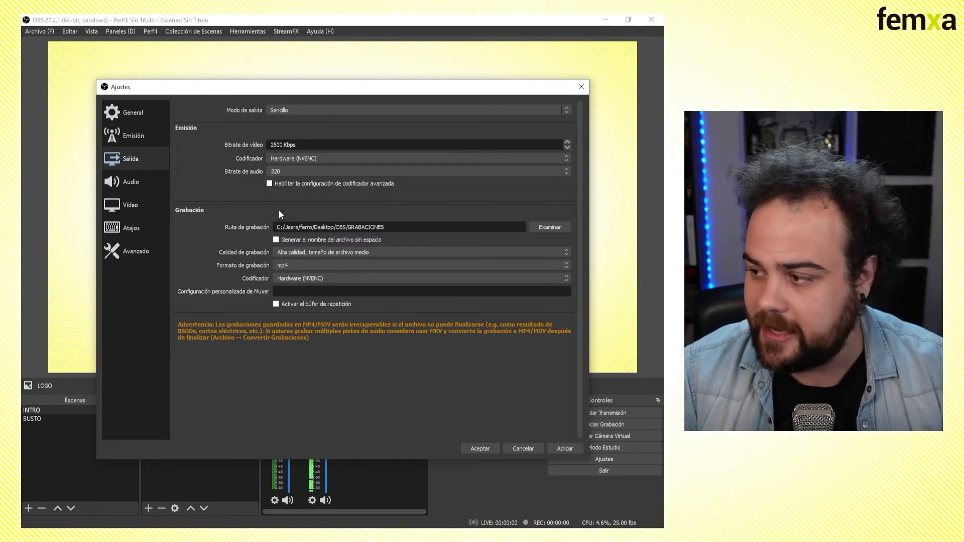
Step: View the Avanzado output mode options, return the output mode to Sencillo, and accept the settings
click(294, 111)
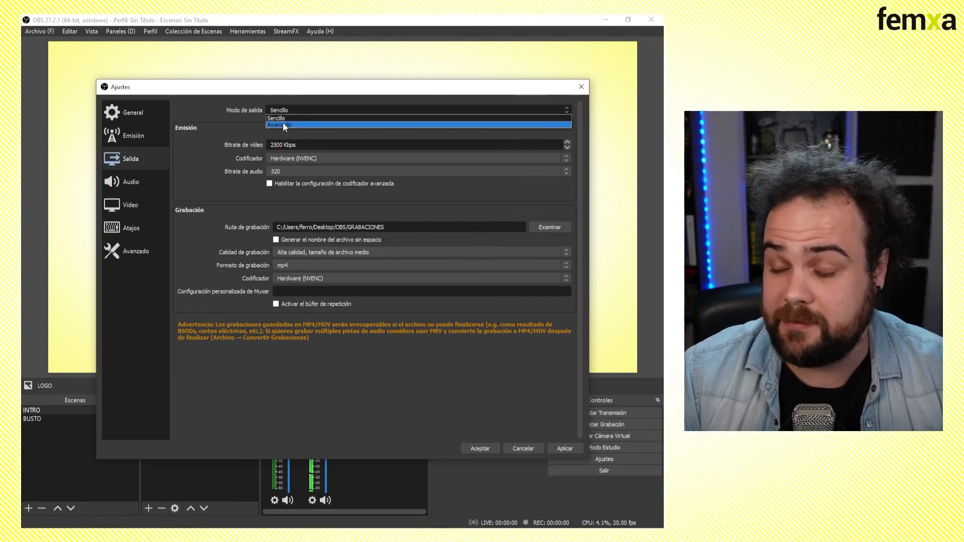
click(284, 124)
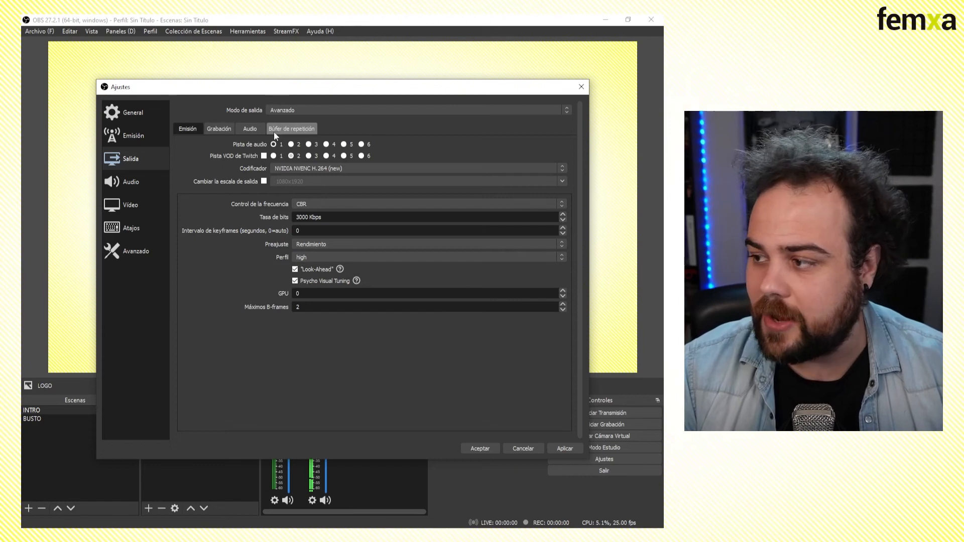
click(281, 110)
click(285, 118)
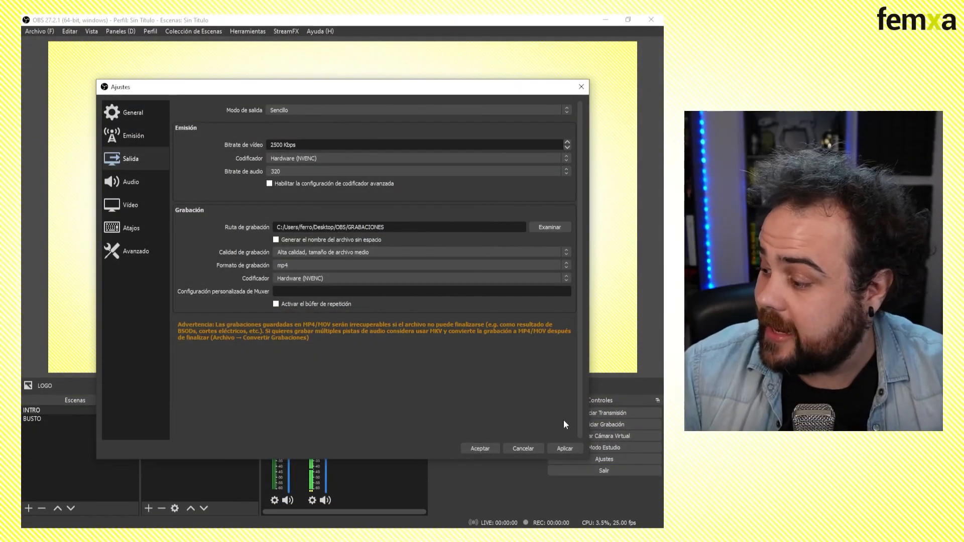
click(488, 448)
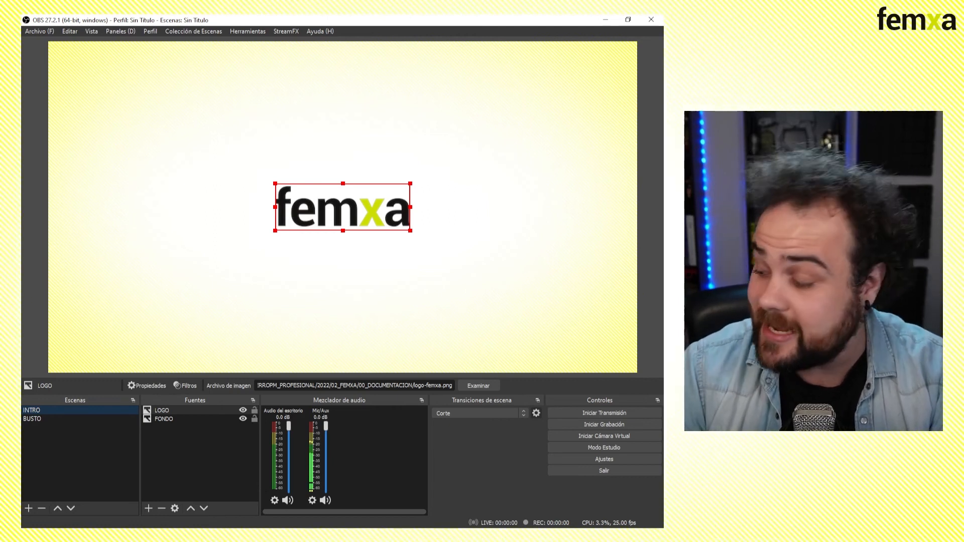
Step: Start the virtual camera, switch to the BUSTO scene and back to INTRO, and stop the virtual camera
click(610, 439)
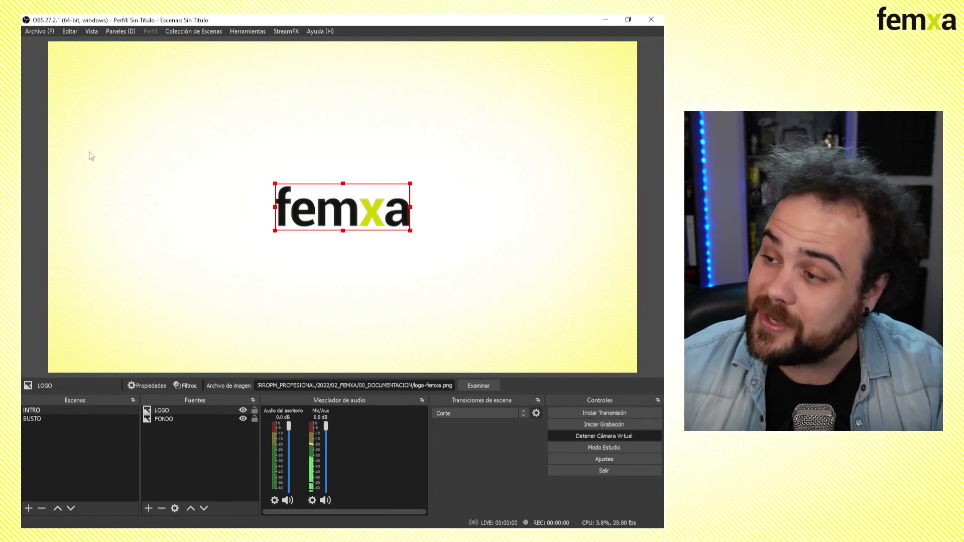
click(107, 421)
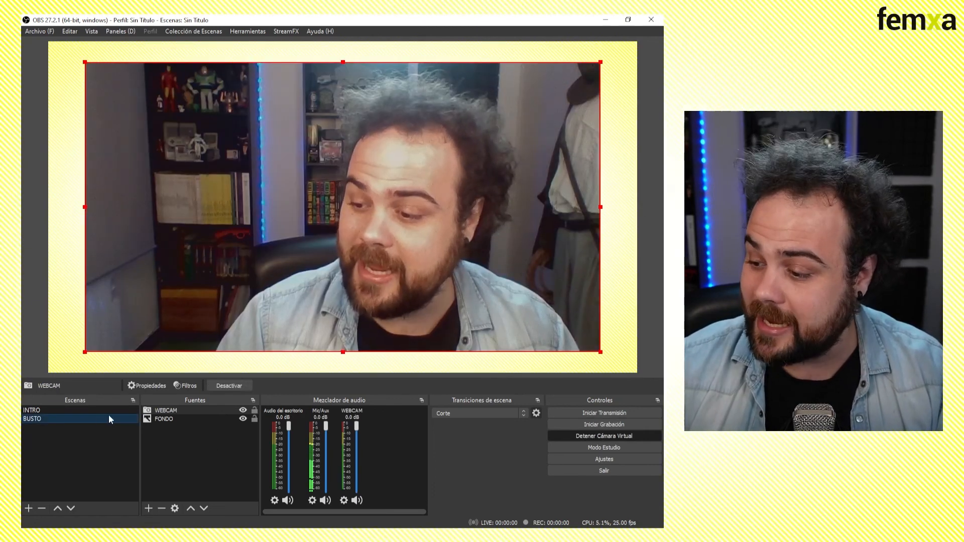
click(106, 411)
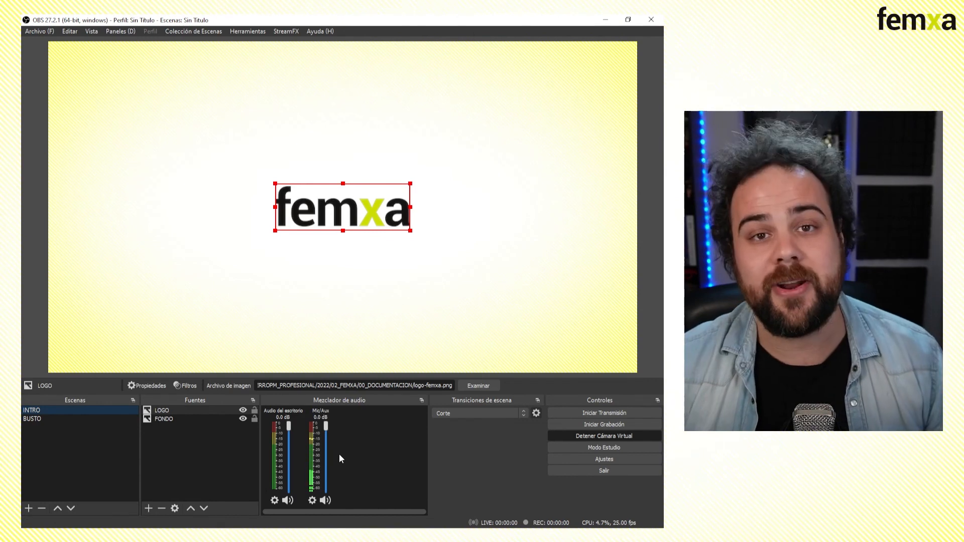
click(601, 436)
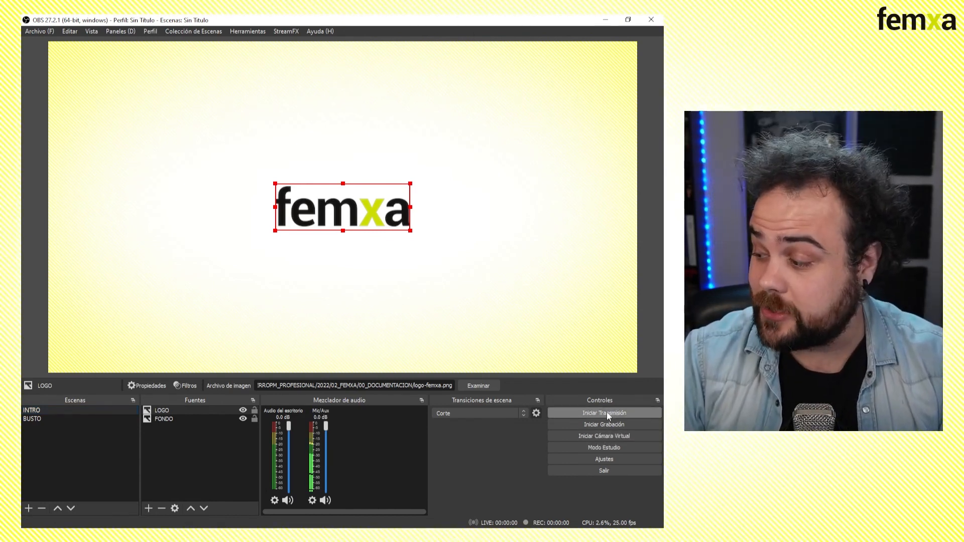